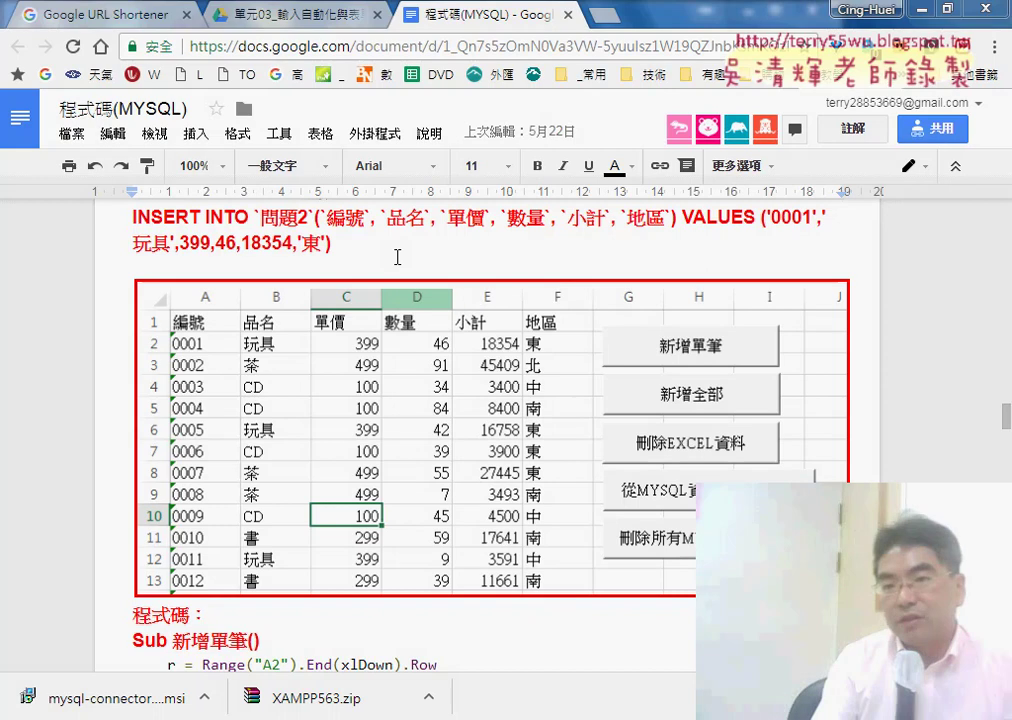
Scroll to the sheet image and draw a red box around the 0001 row
click(409, 249)
scroll(409, 251, up, 1)
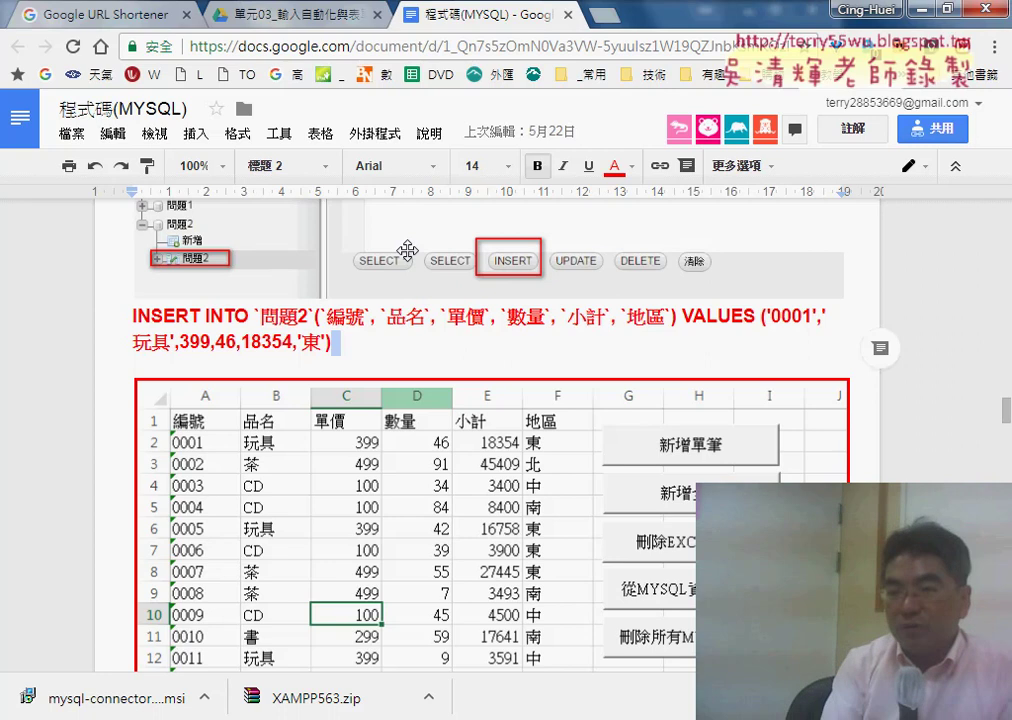
scroll(444, 275, down, 3)
scroll(444, 275, down, 1)
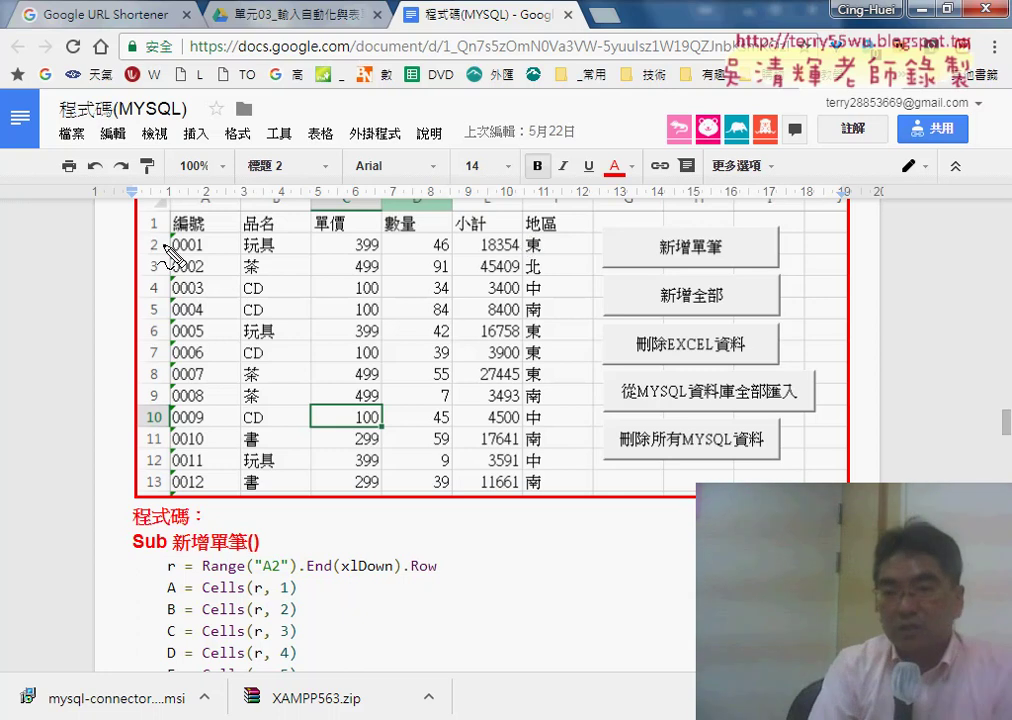
mouse_move(170, 255)
mouse_down()
mouse_move(325, 268)
mouse_move(180, 247)
mouse_up()
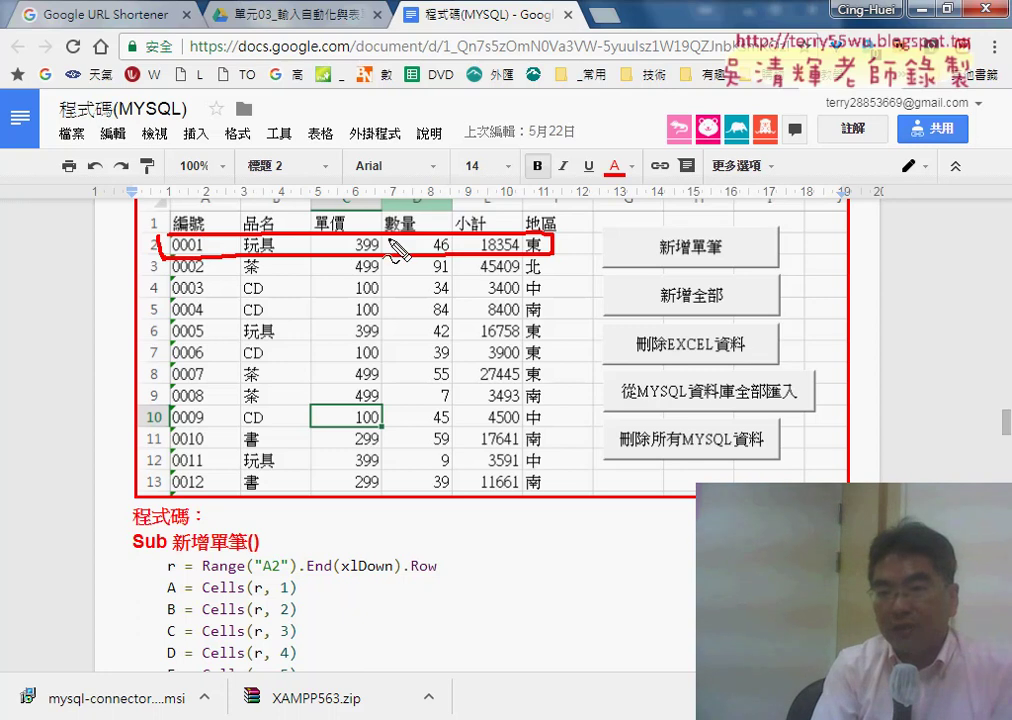
drag(548, 246, 553, 259)
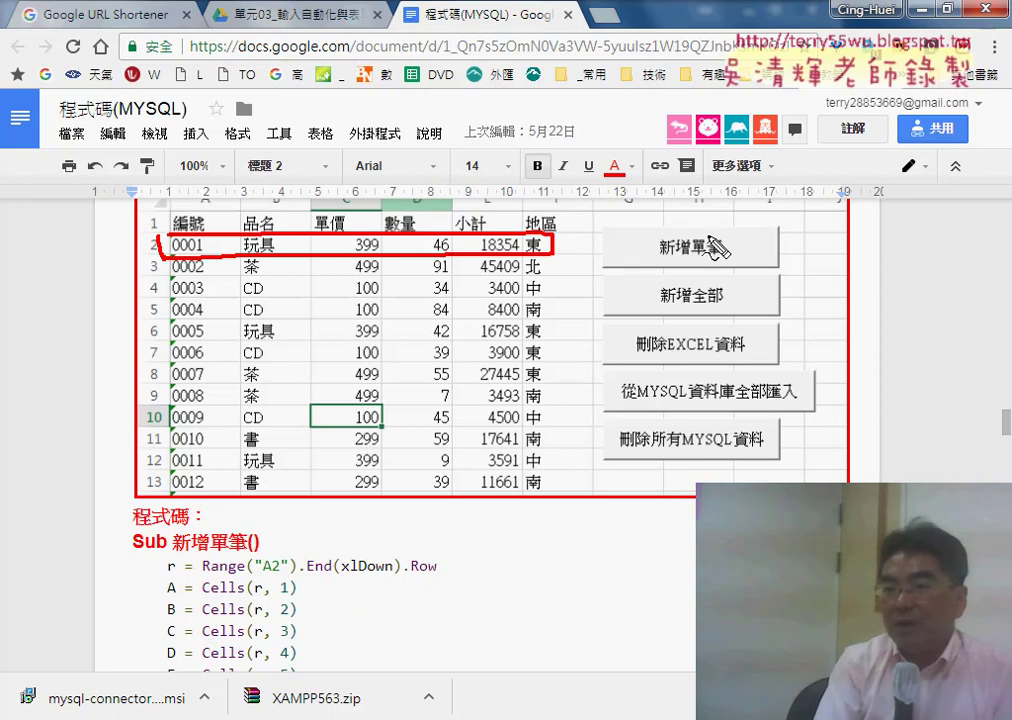
Circle 新增單筆 and row numbers 2 and 13; underline 新增全部 and 刪除EXCEL資料
drag(718, 246, 697, 262)
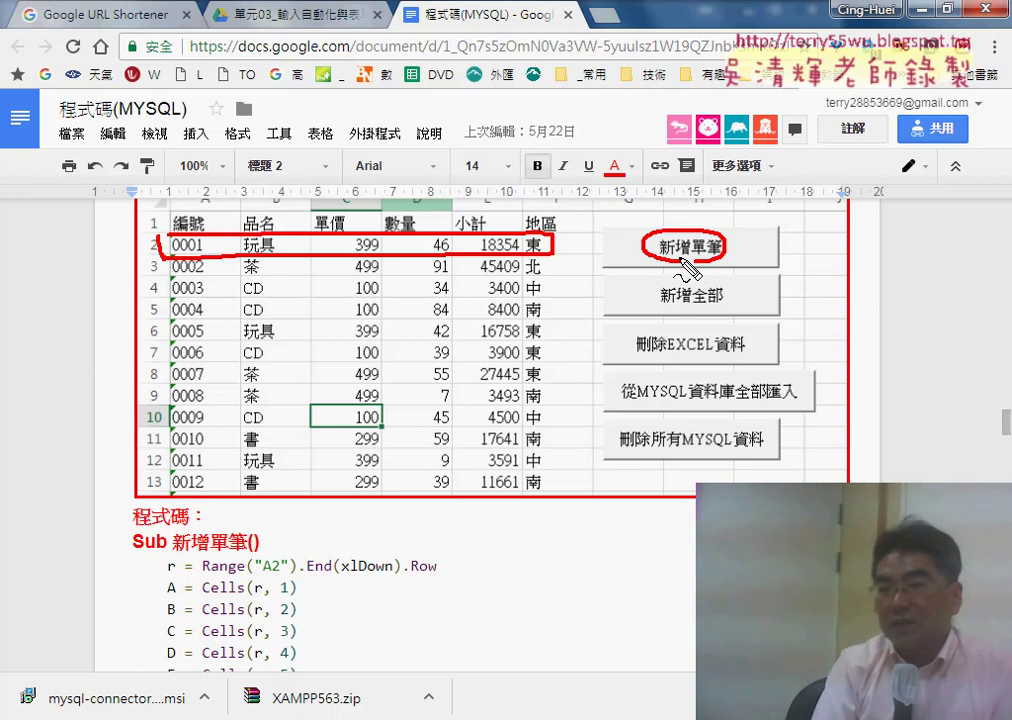
drag(662, 310, 730, 306)
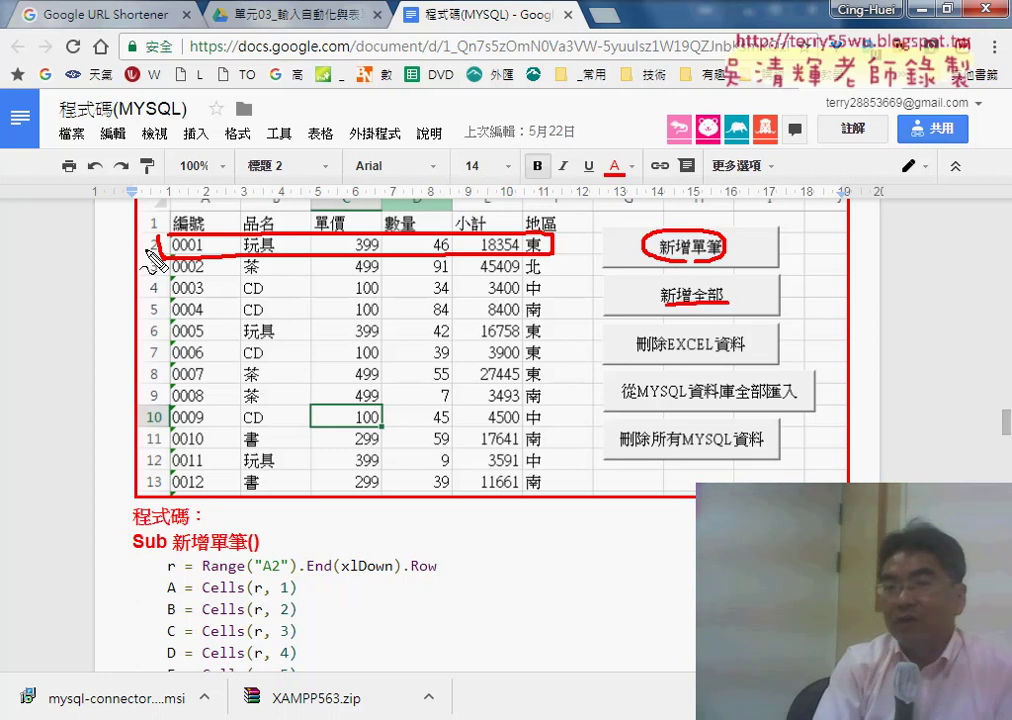
drag(155, 238, 158, 260)
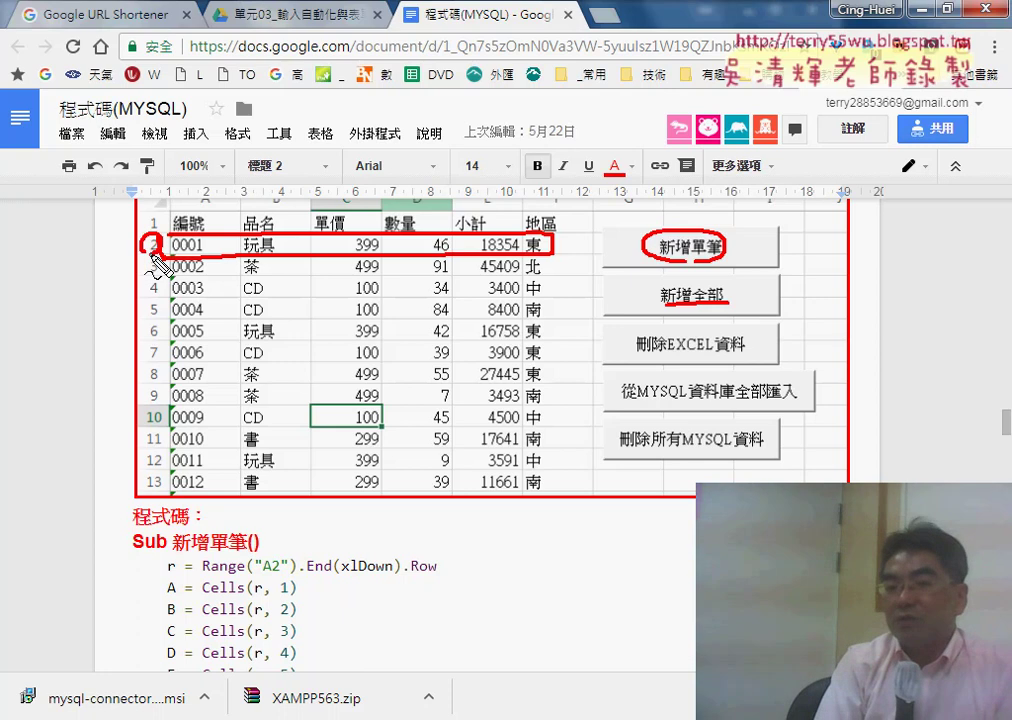
drag(150, 470, 160, 496)
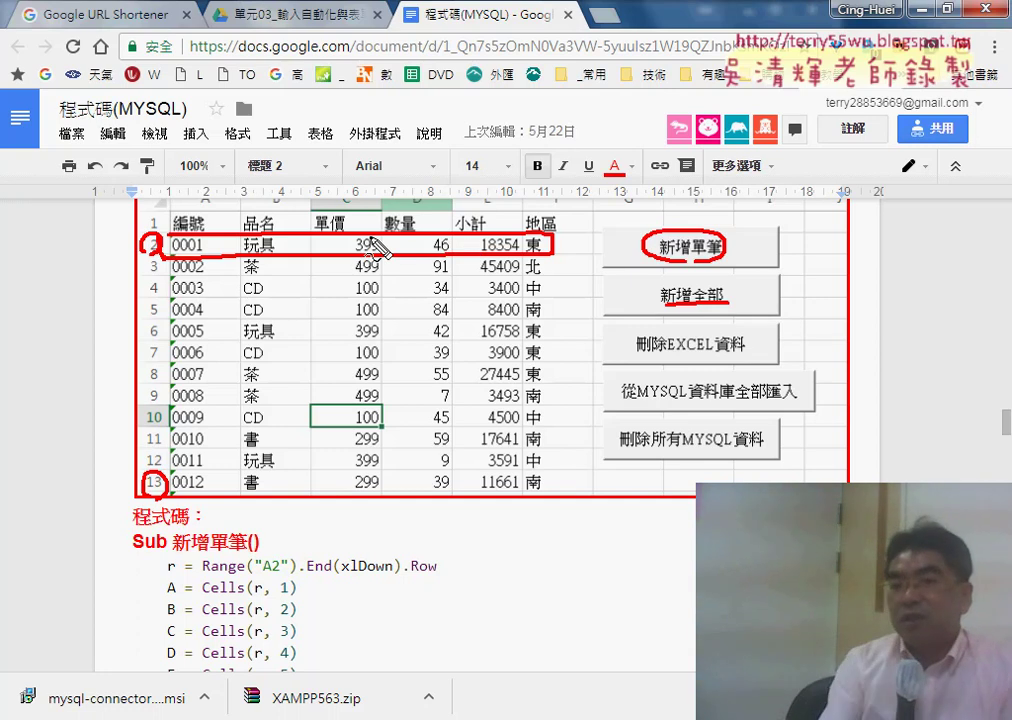
drag(636, 352, 740, 350)
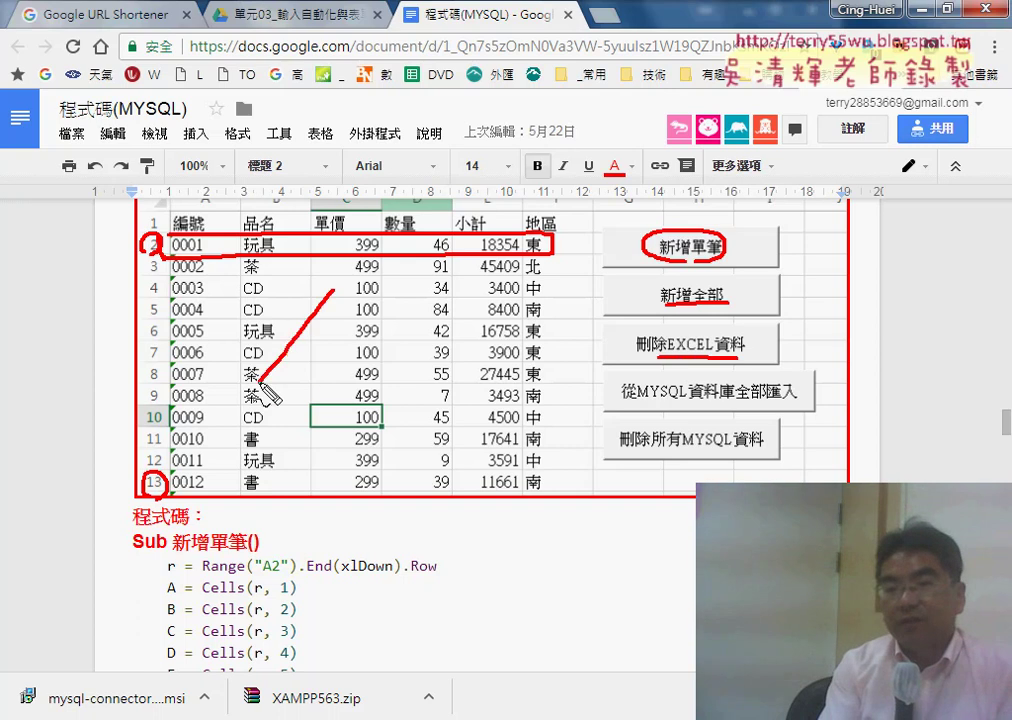
X out the table rows, underline and arrow 從MYSQL資料庫全部匯入, and mark 刪除所有MYSQL資料
drag(333, 290, 258, 382)
drag(265, 332, 378, 412)
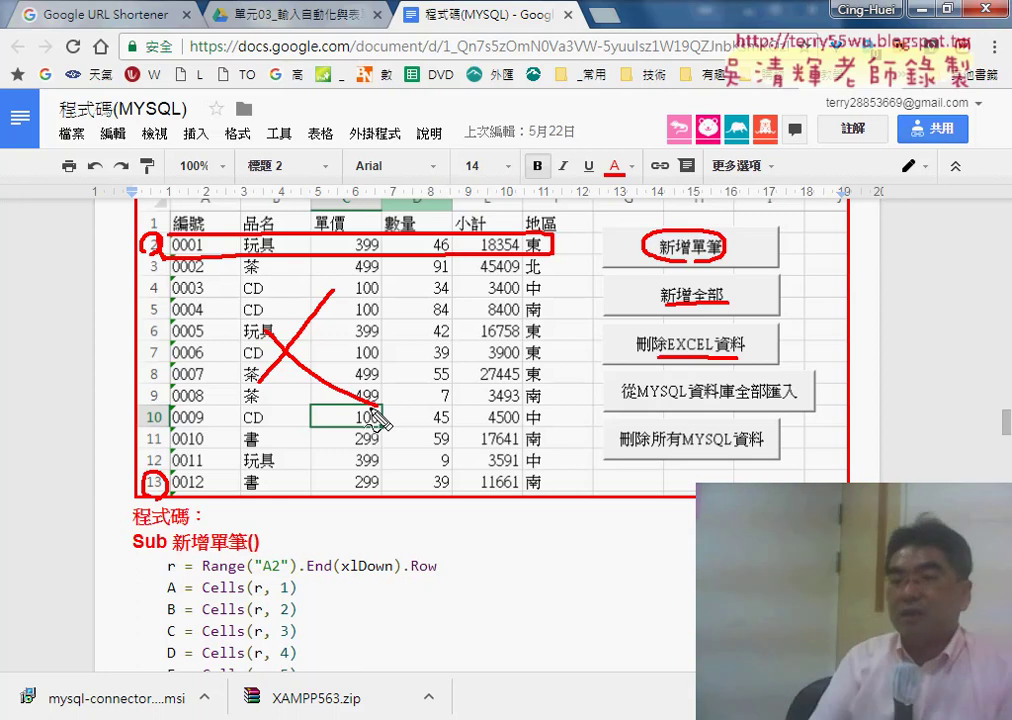
drag(610, 403, 784, 406)
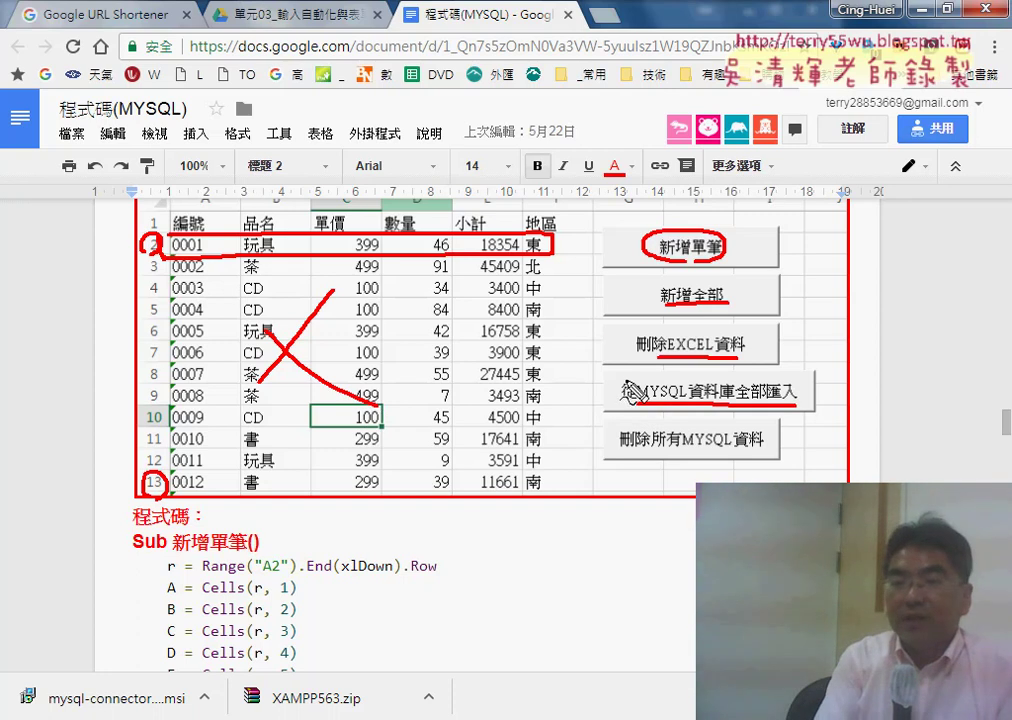
drag(628, 383, 548, 323)
drag(568, 317, 557, 341)
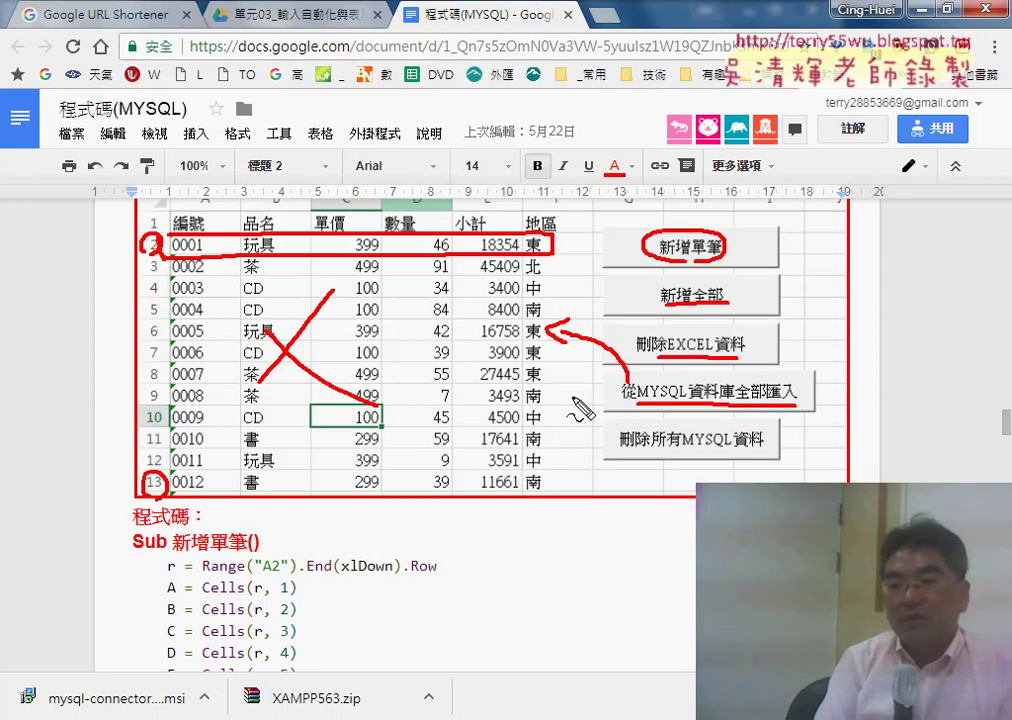
drag(640, 421, 700, 458)
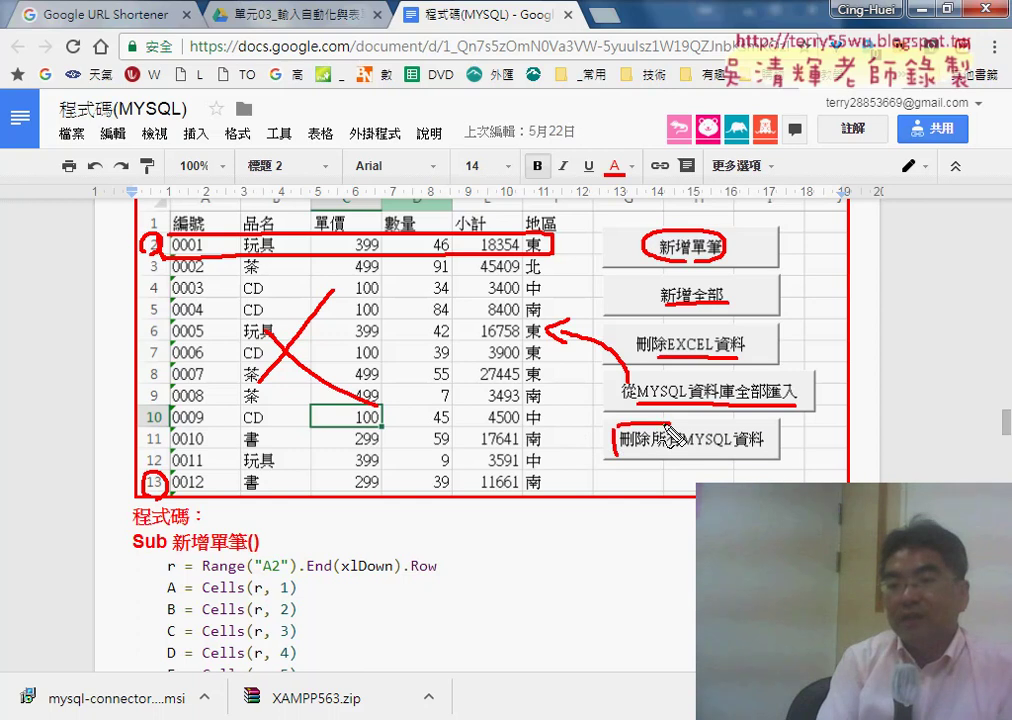
drag(622, 451, 695, 455)
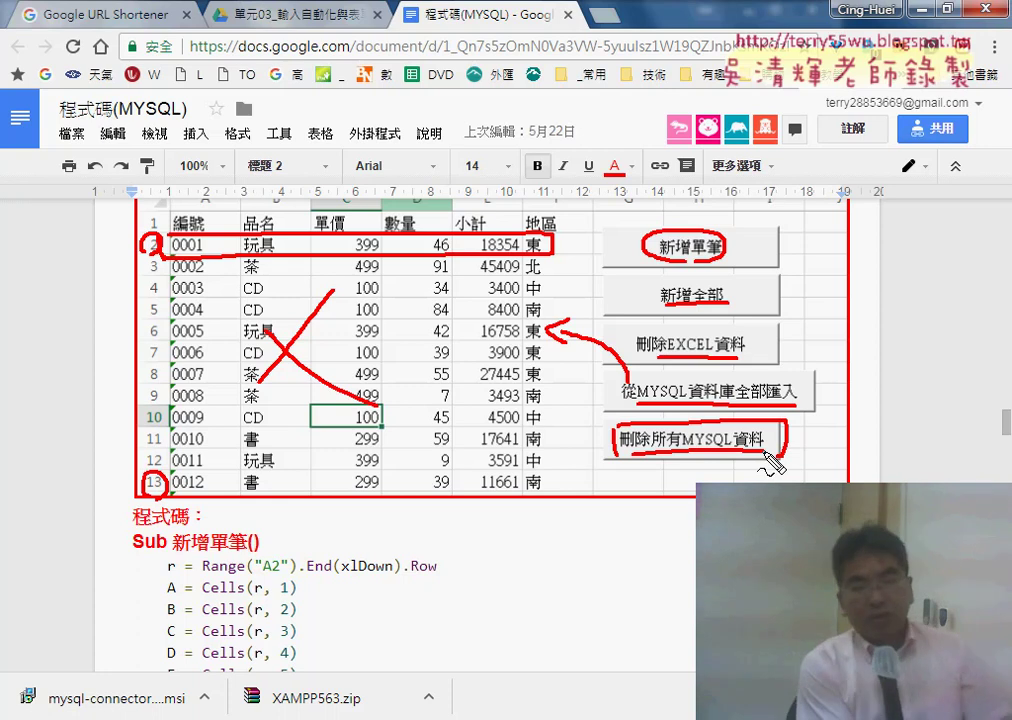
Erase all red pen markings, exit pen mode, and bring up the XAMPP Control Panel
key(e)
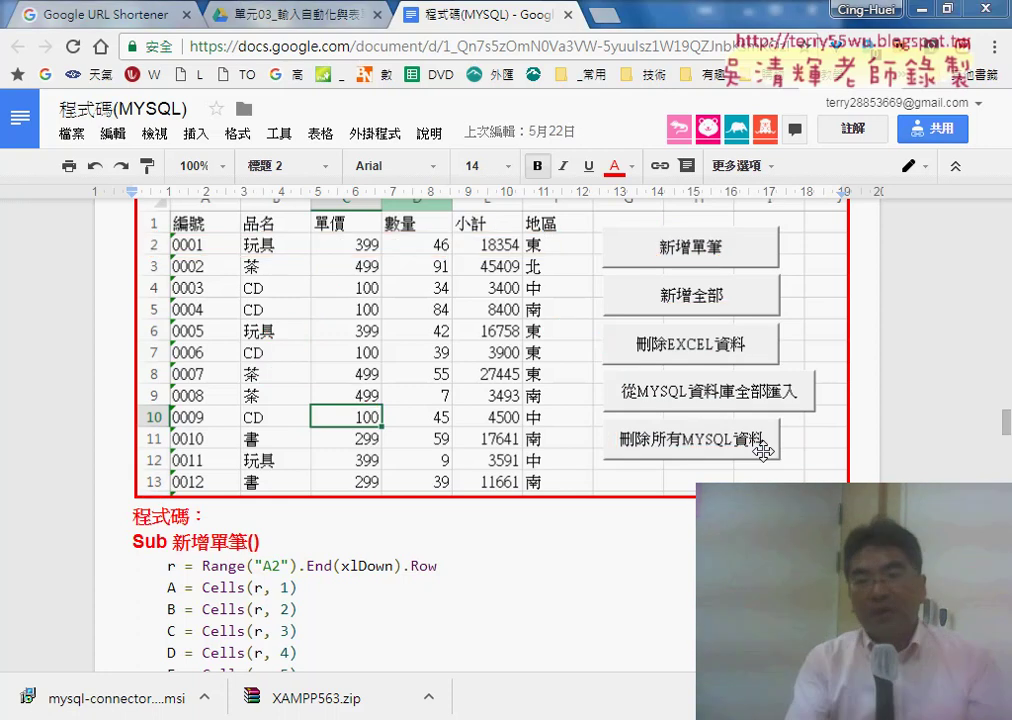
key(Escape)
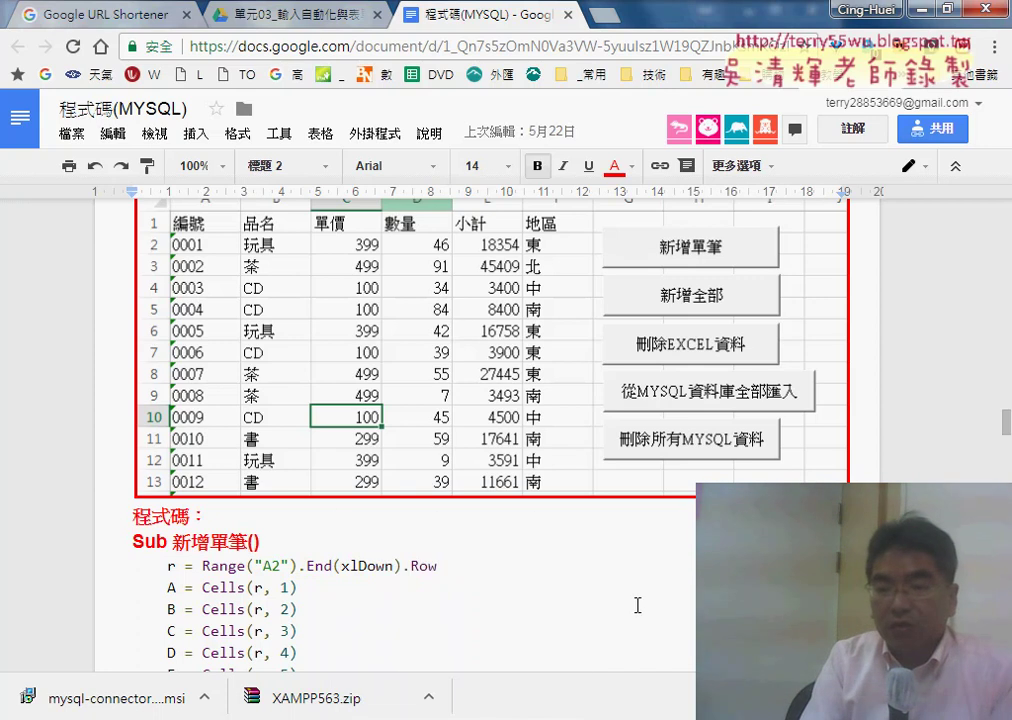
click(596, 719)
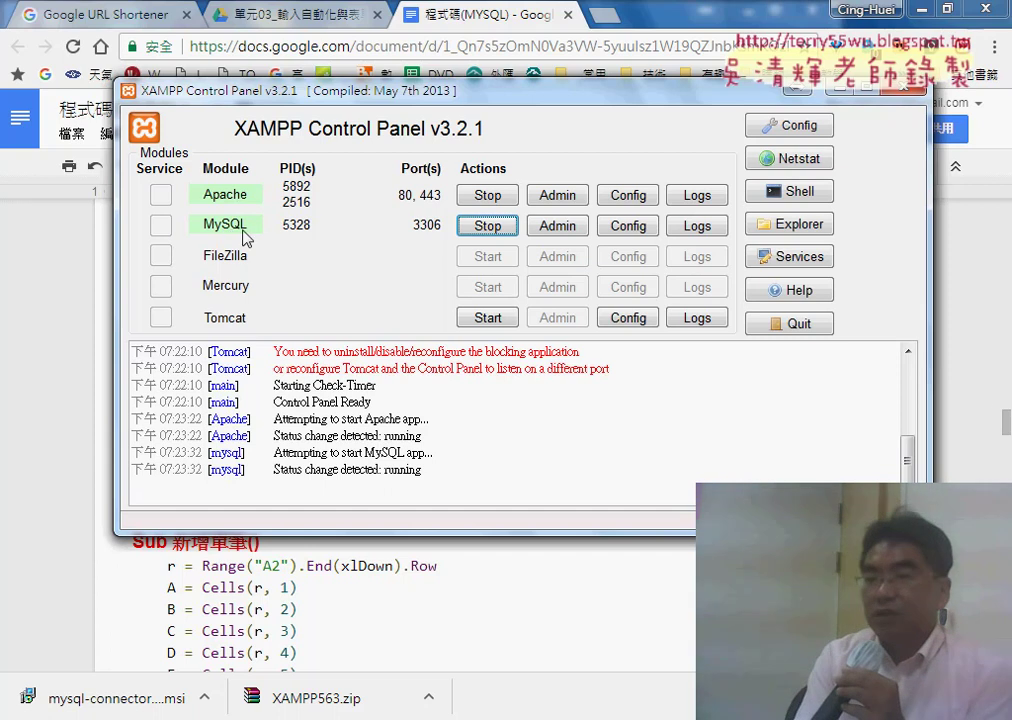
Scroll the doc to the security screenshot, then open Apache's Admin page from XAMPP Control Panel
drag(1006, 420, 996, 262)
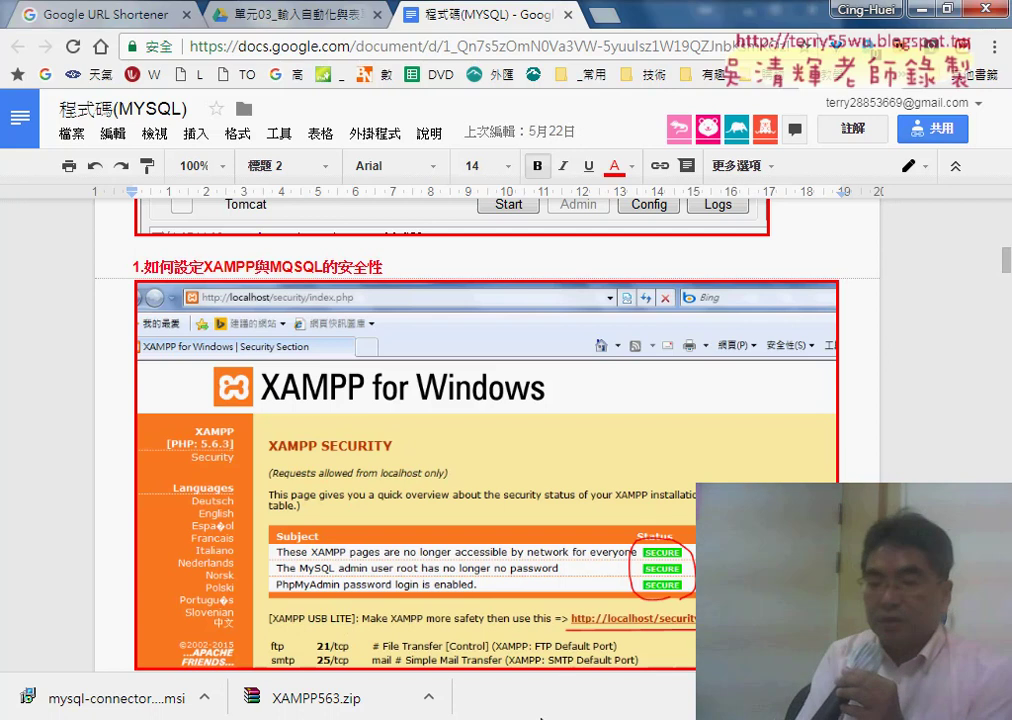
key(alt+Tab)
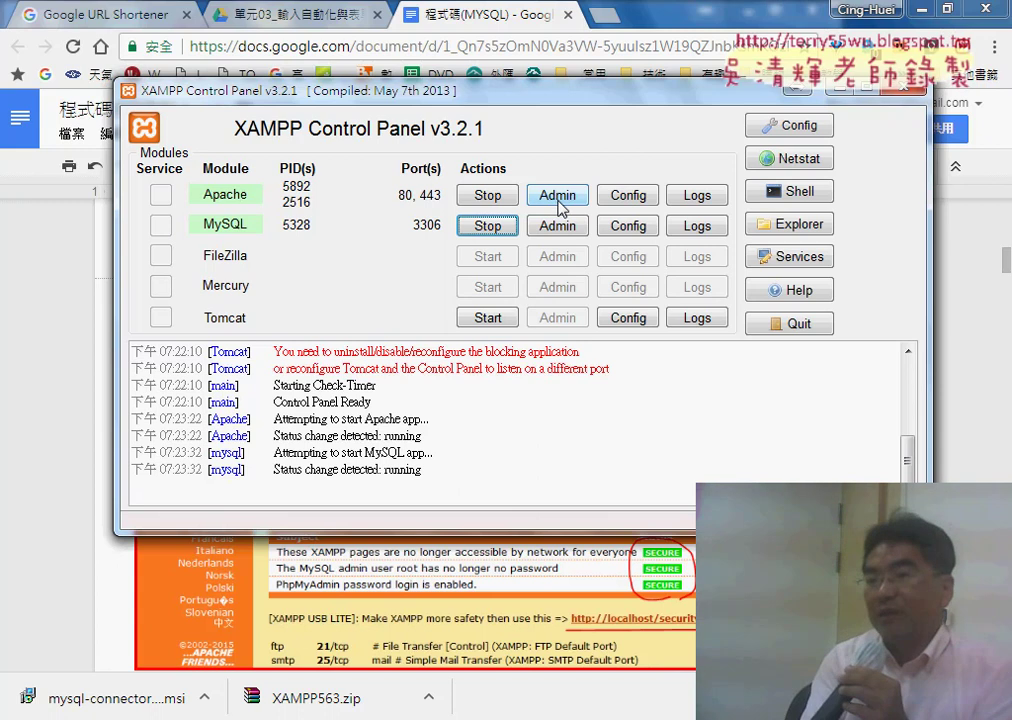
click(557, 197)
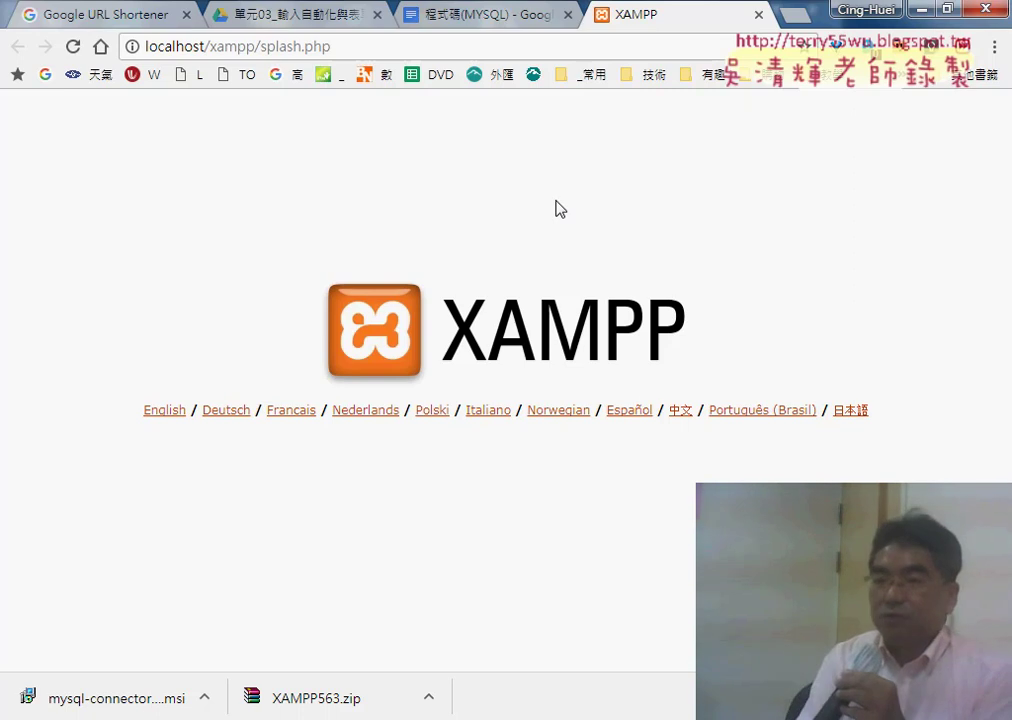
Preview the Chinese welcome page, then open the English dashboard's Security status page
click(681, 414)
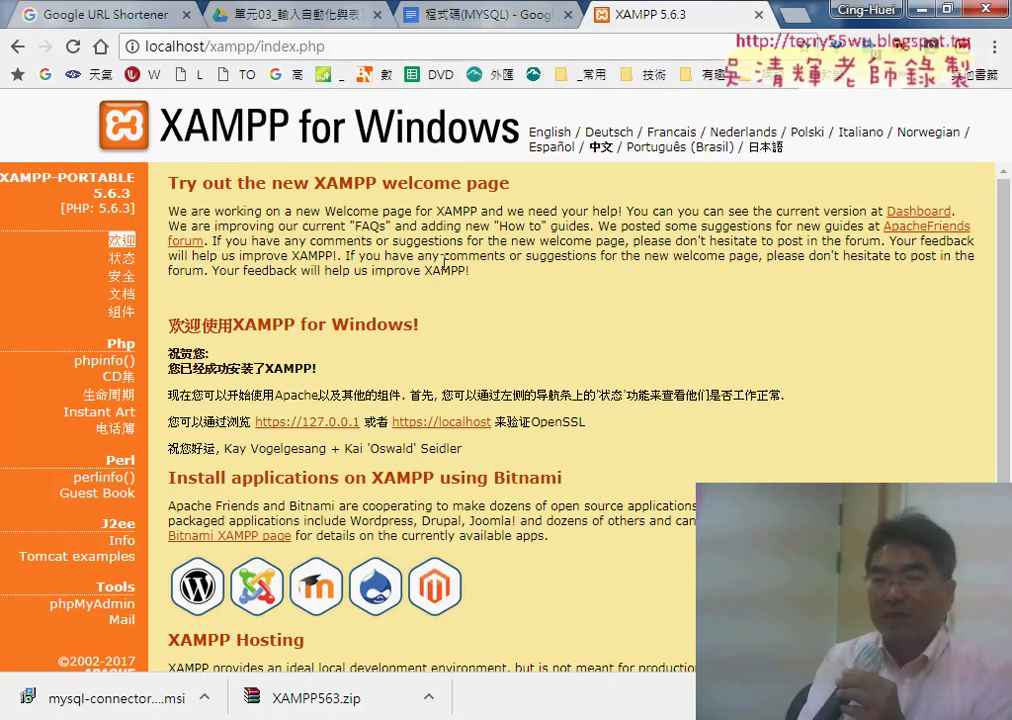
click(17, 46)
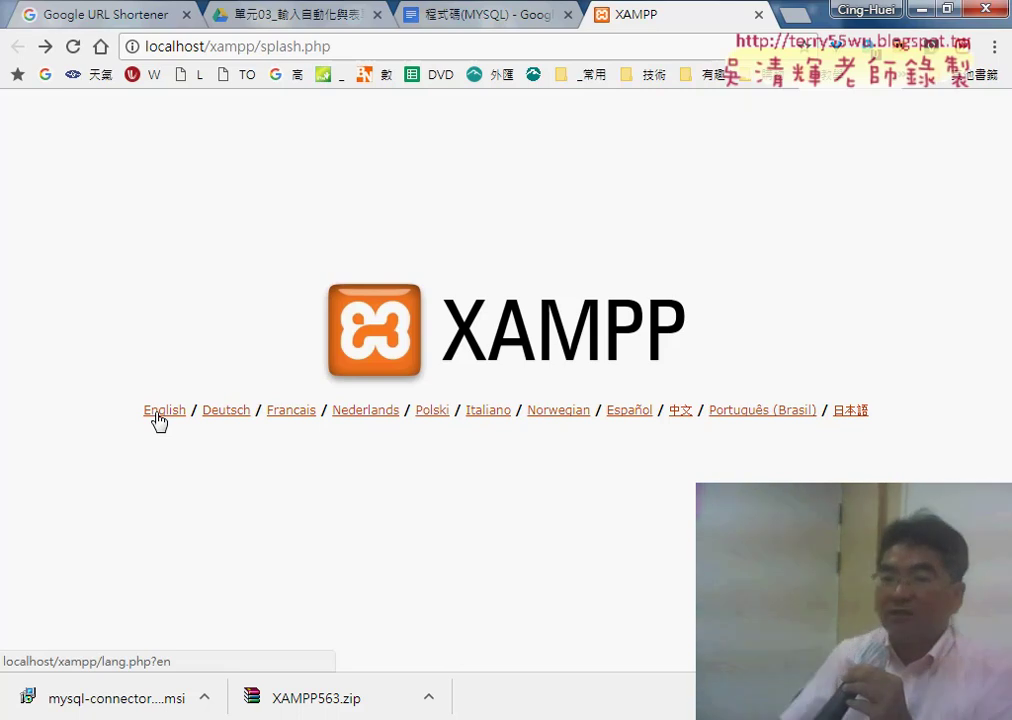
click(158, 412)
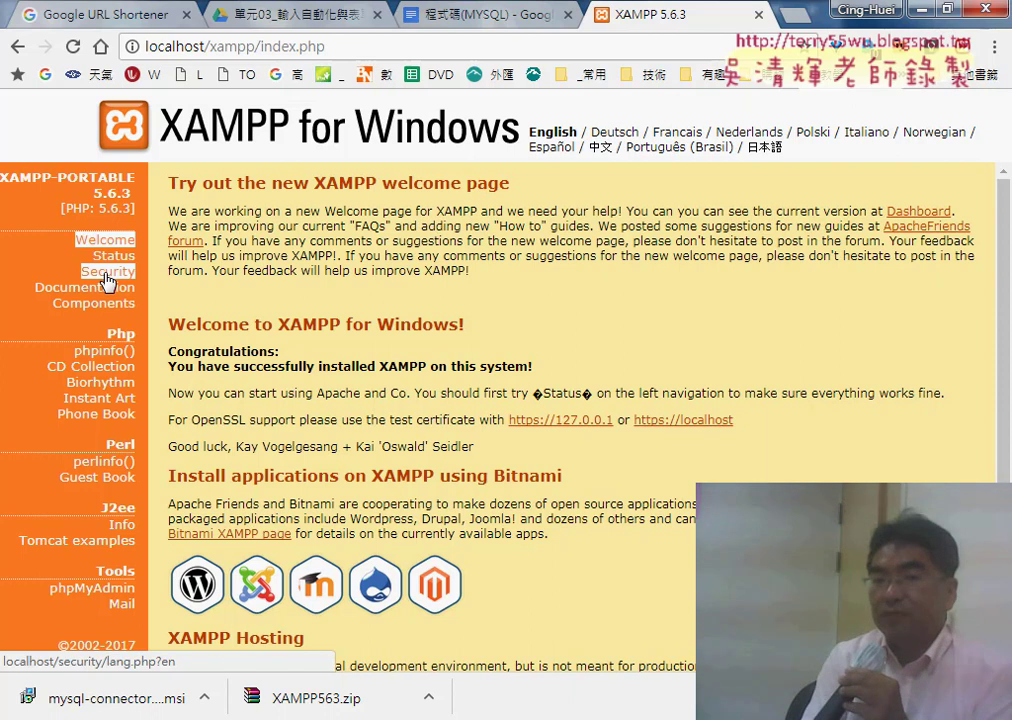
click(105, 272)
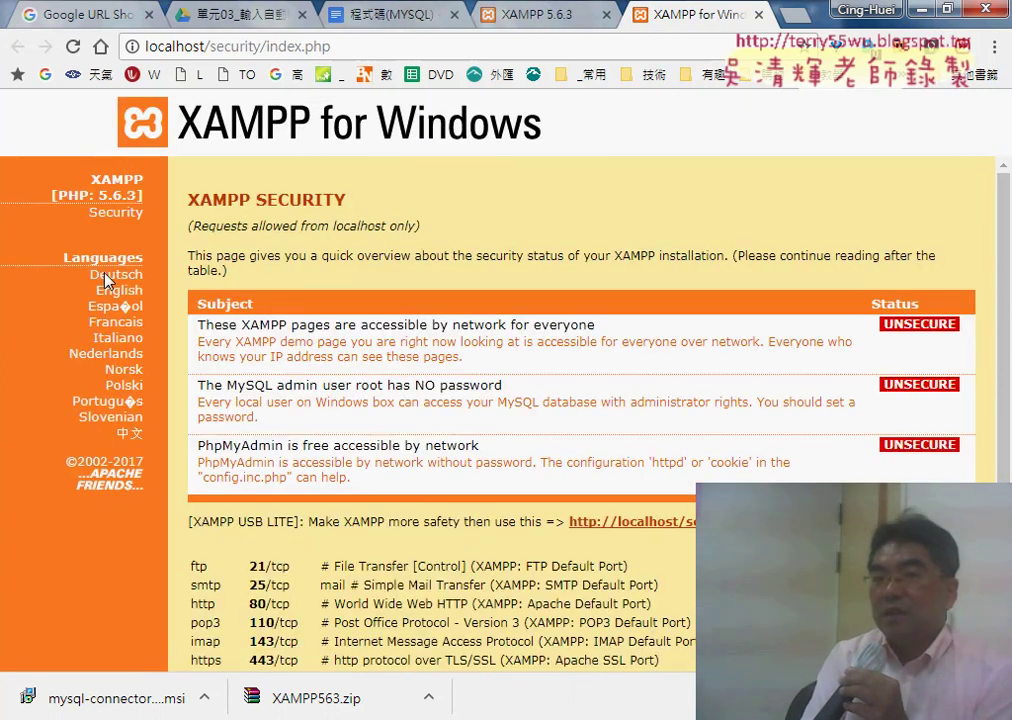
click(550, 15)
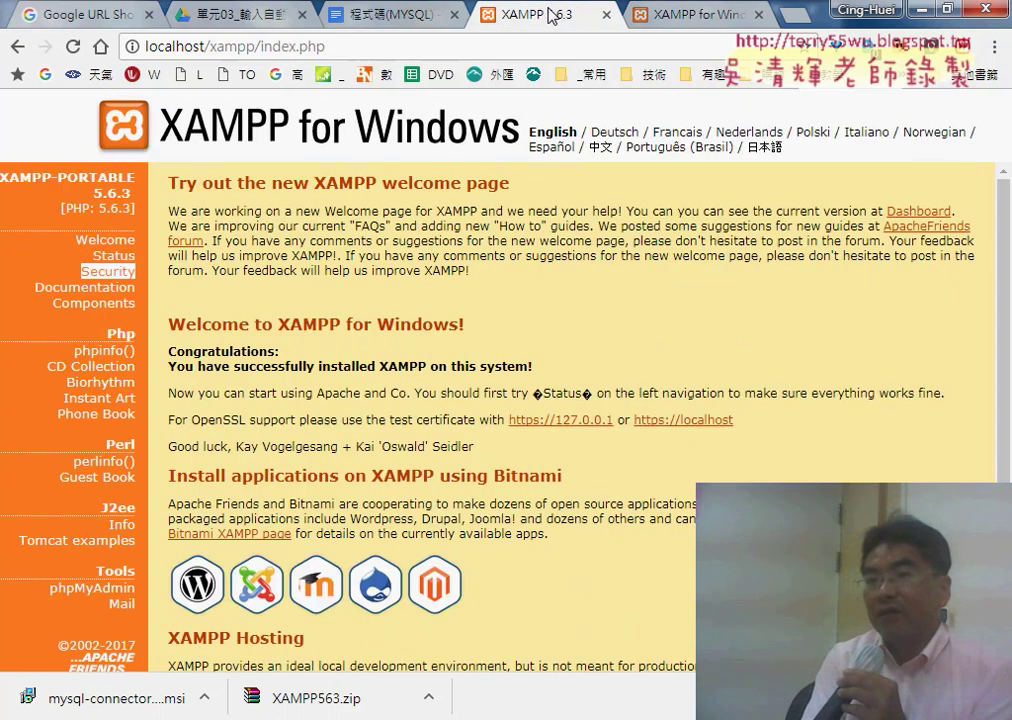
click(663, 22)
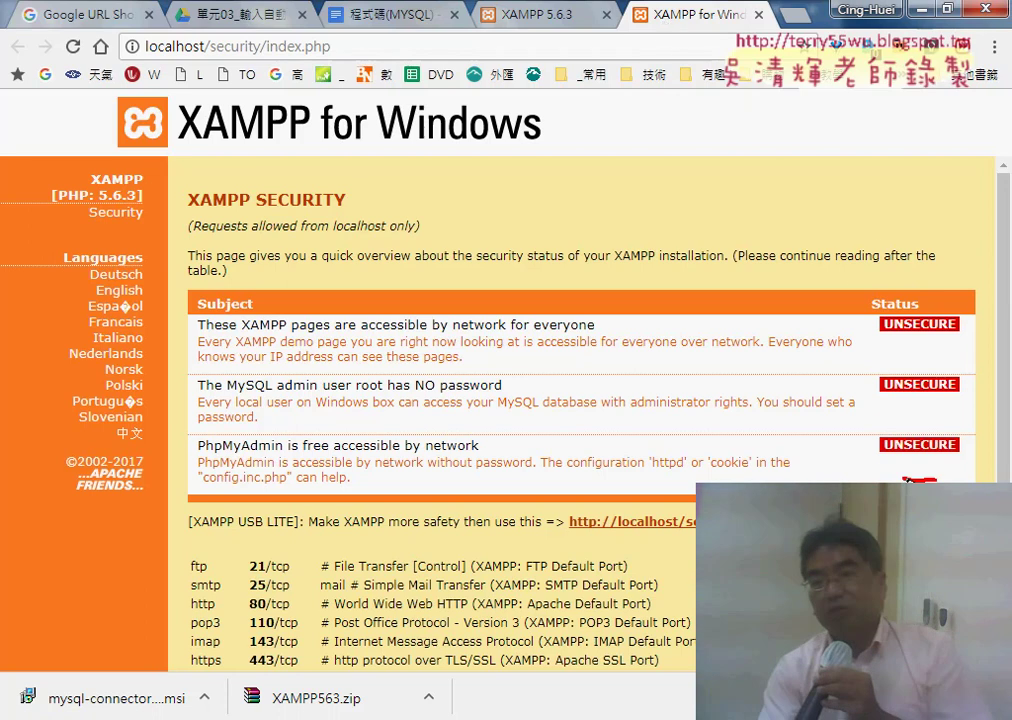
mouse_move(935, 480)
mouse_down()
mouse_move(965, 275)
mouse_move(935, 478)
mouse_up()
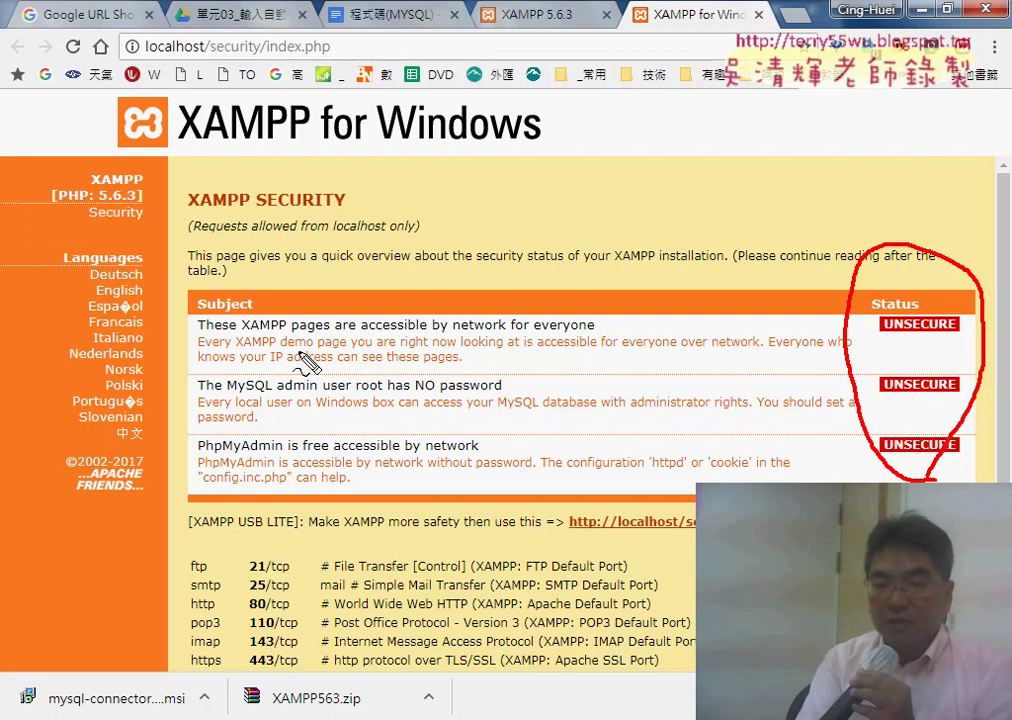
drag(252, 328, 300, 327)
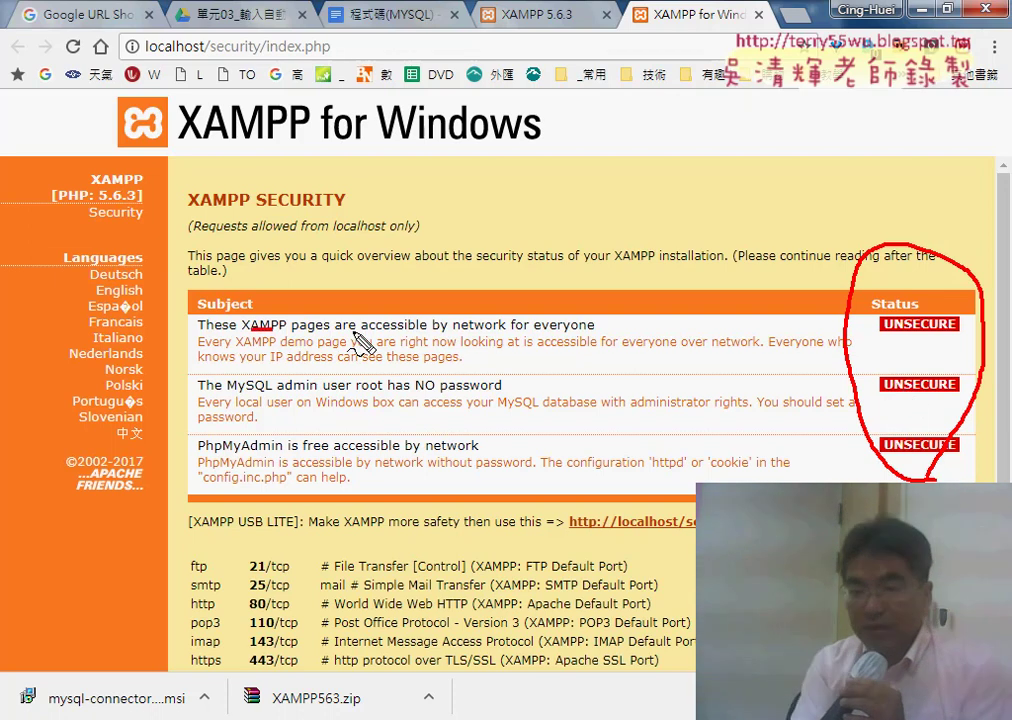
drag(450, 328, 588, 340)
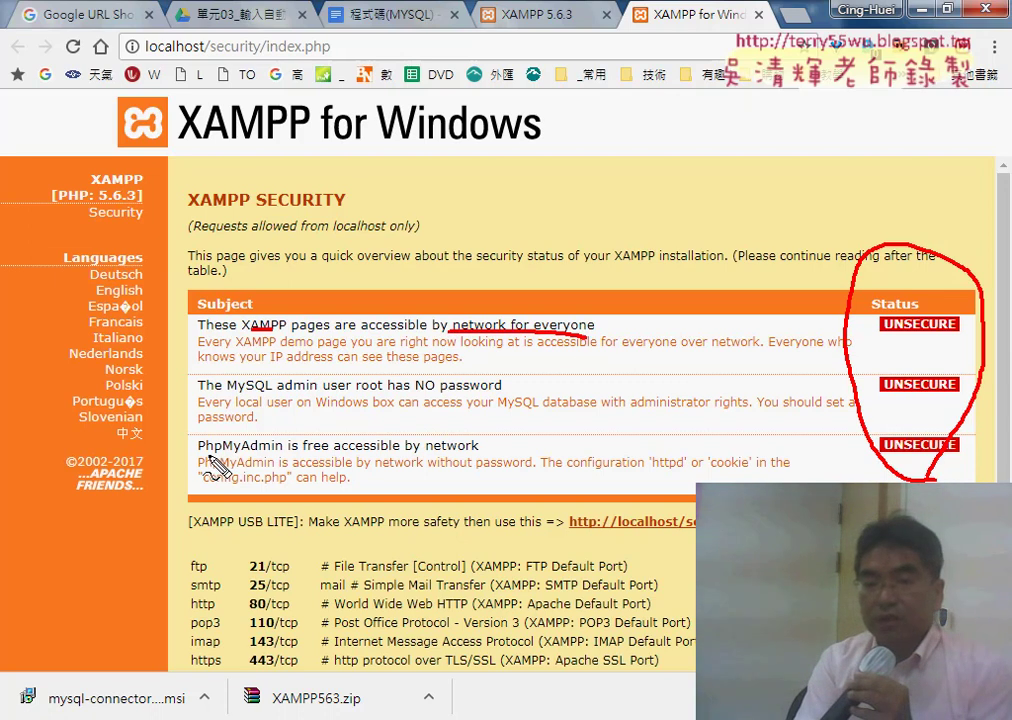
drag(233, 397, 493, 397)
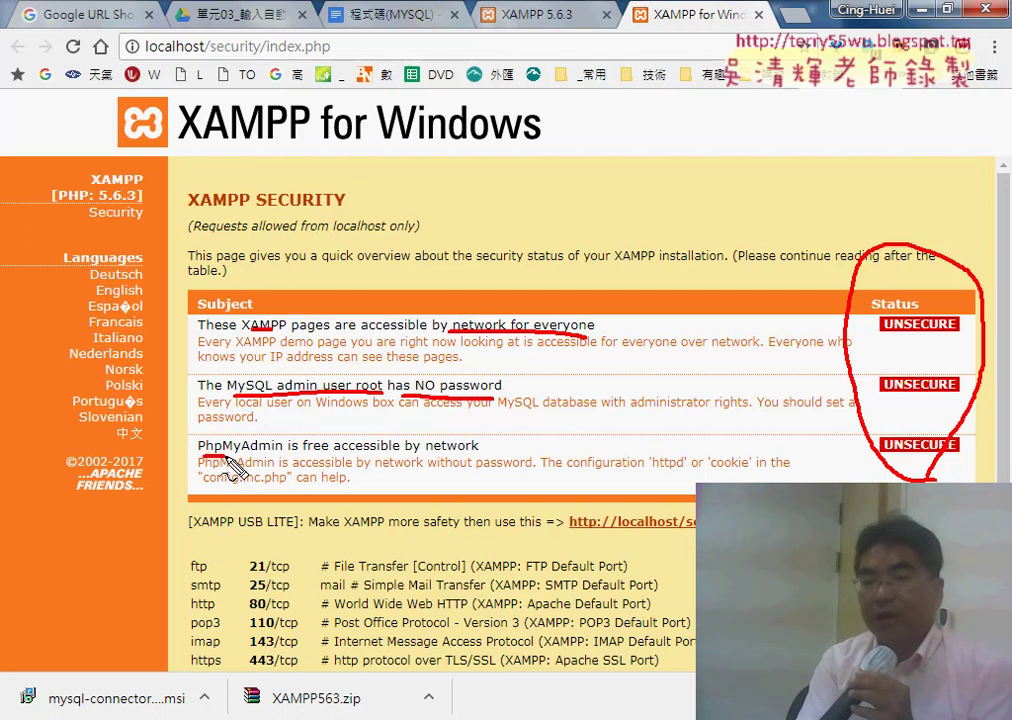
drag(199, 456, 268, 456)
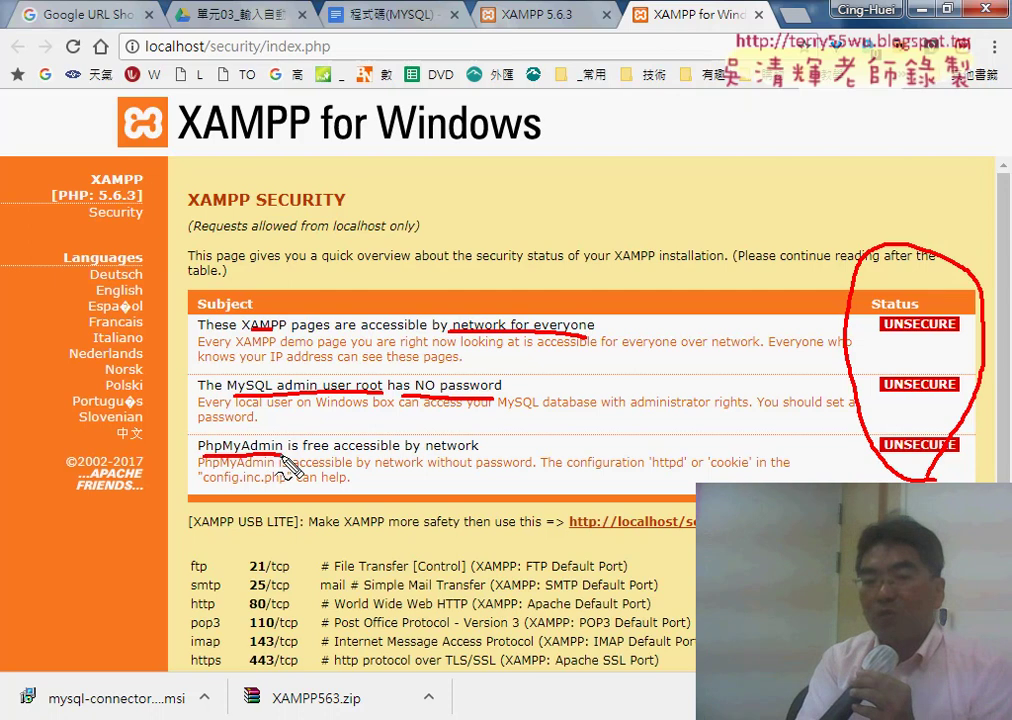
mouse_move(196, 452)
mouse_down()
mouse_move(162, 410)
mouse_move(195, 387)
mouse_move(184, 393)
mouse_up()
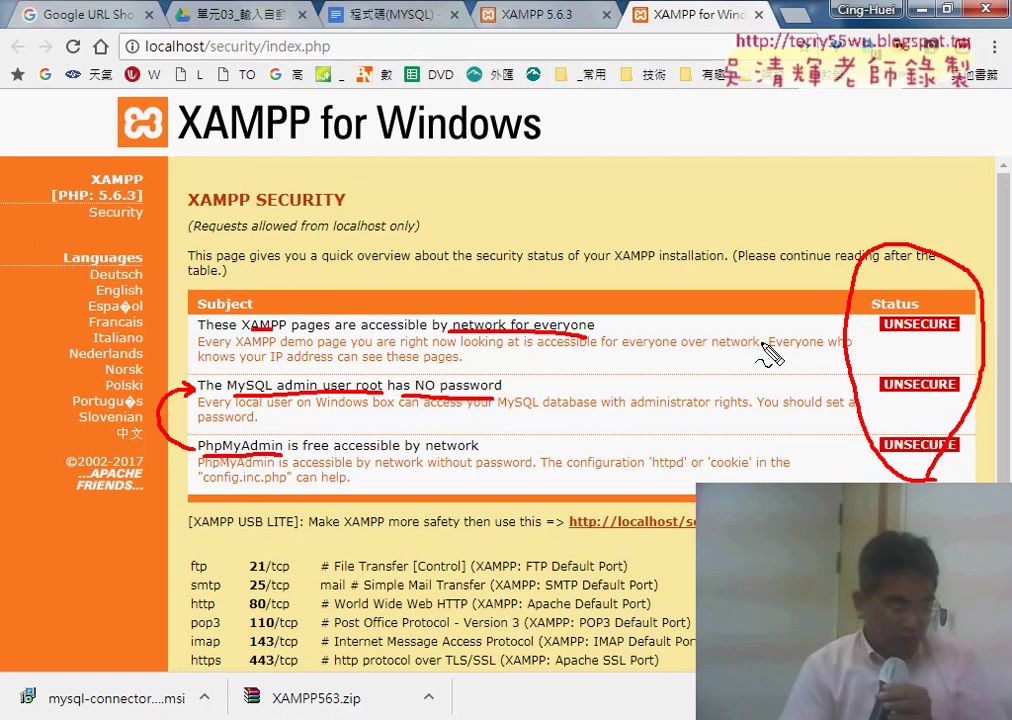
key(Escape)
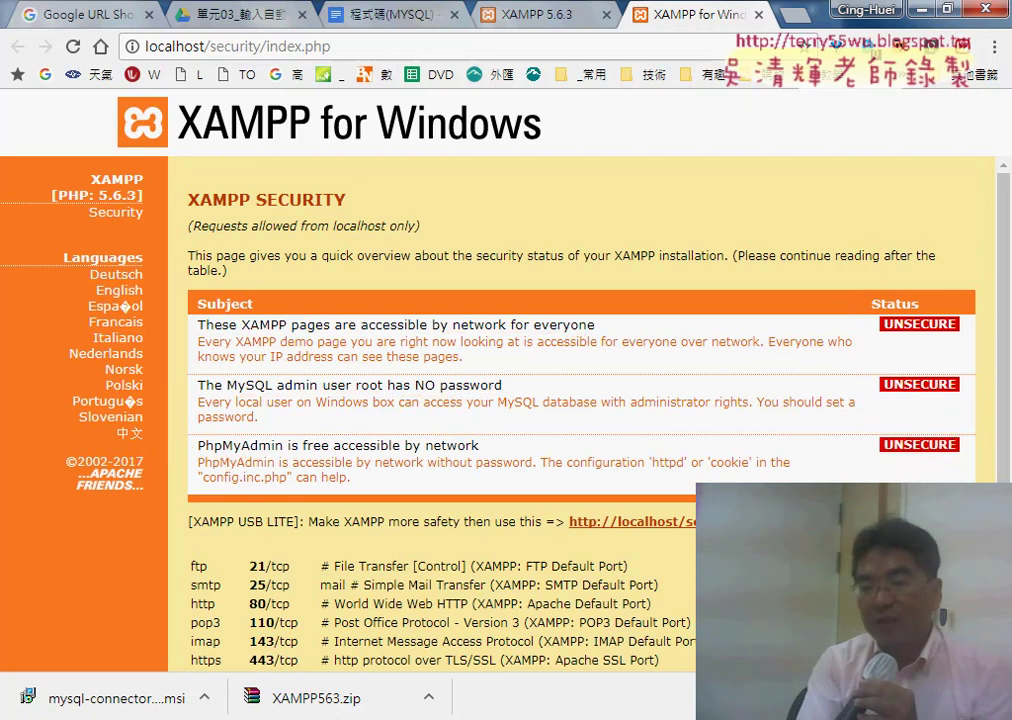
drag(694, 521, 630, 535)
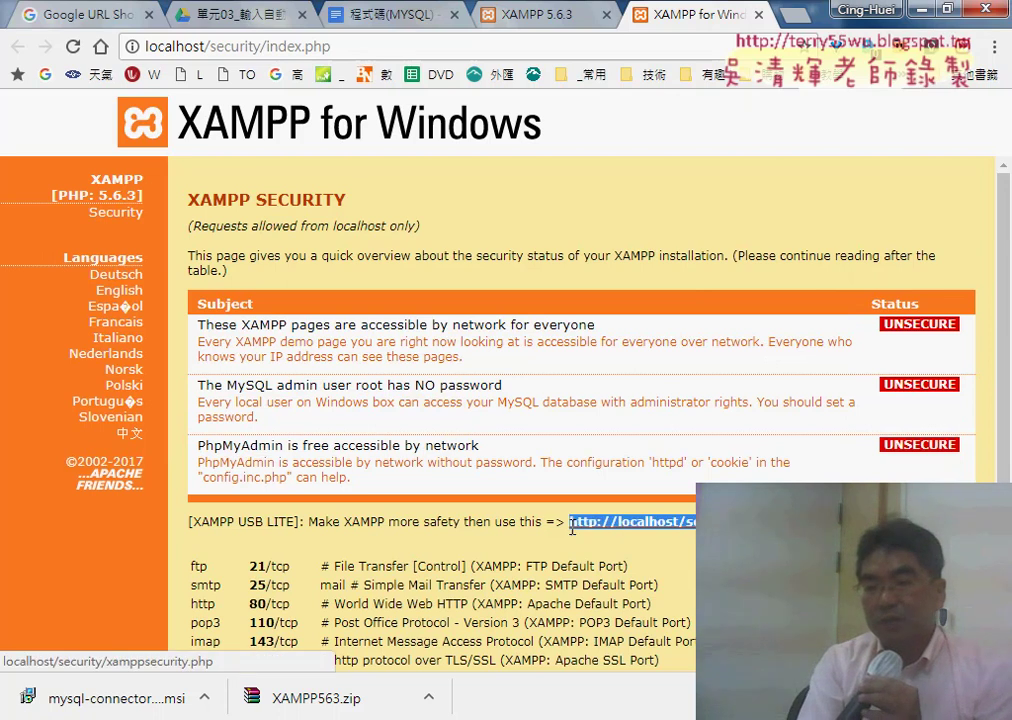
Open the xamppsecurity.php console and locate the MySQL SuperUser root password fields
click(630, 528)
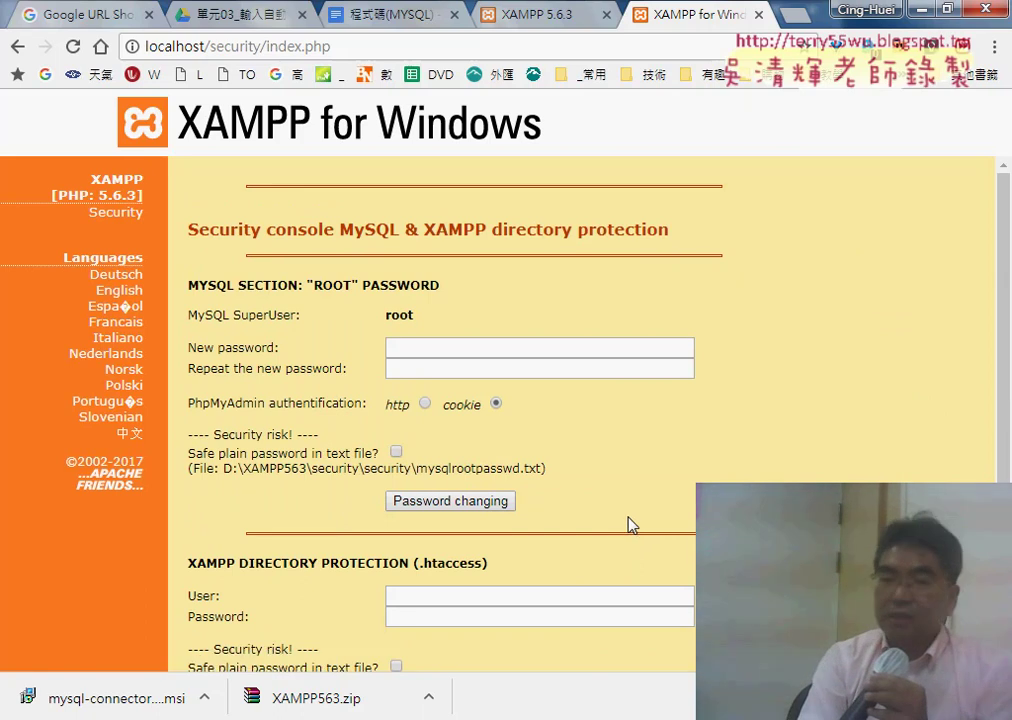
scroll(600, 500, down, 1)
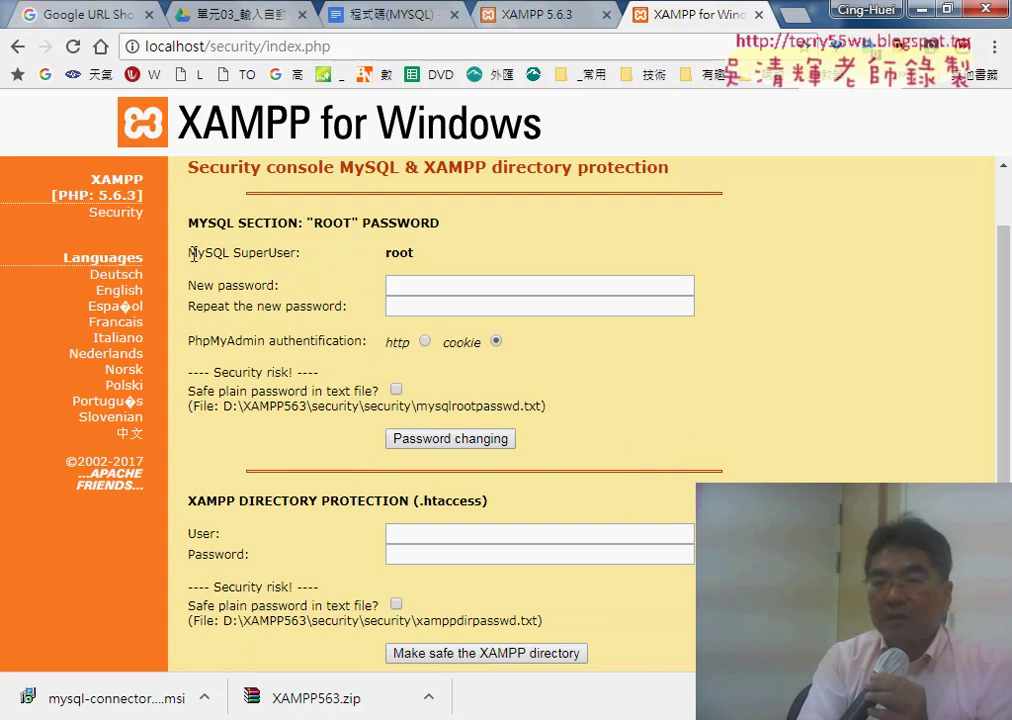
drag(221, 253, 312, 262)
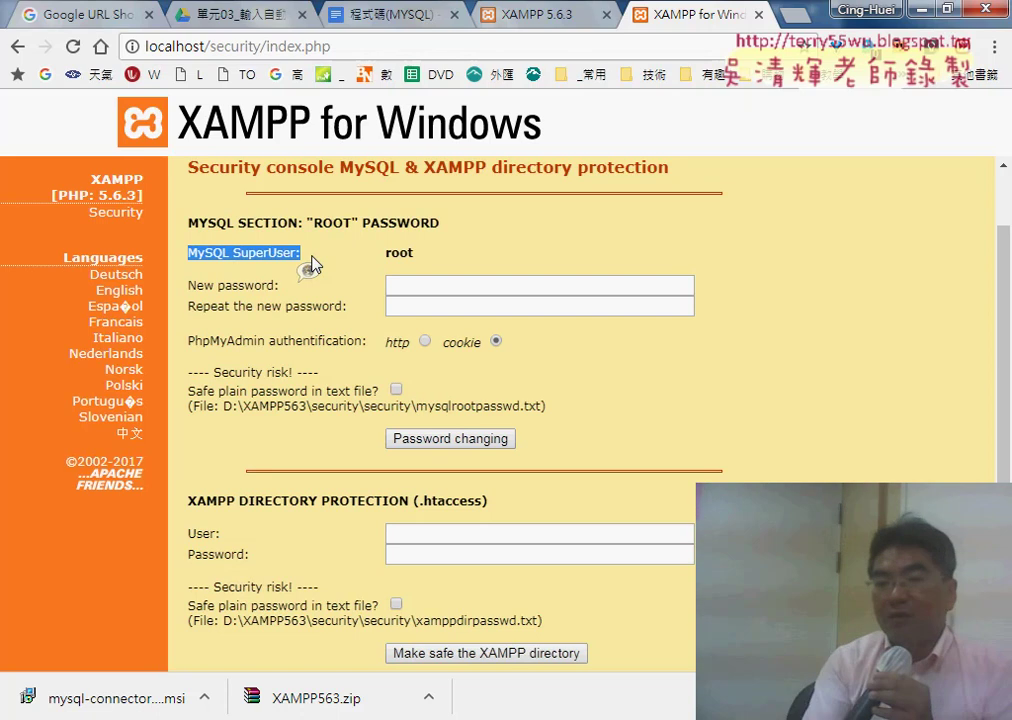
double_click(400, 253)
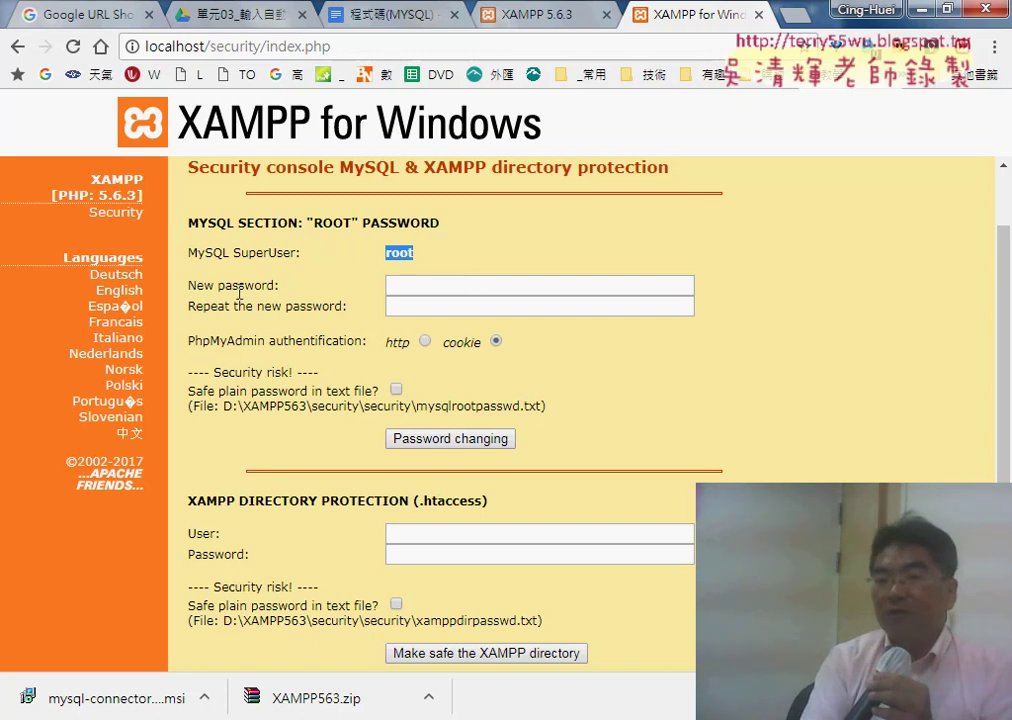
click(415, 292)
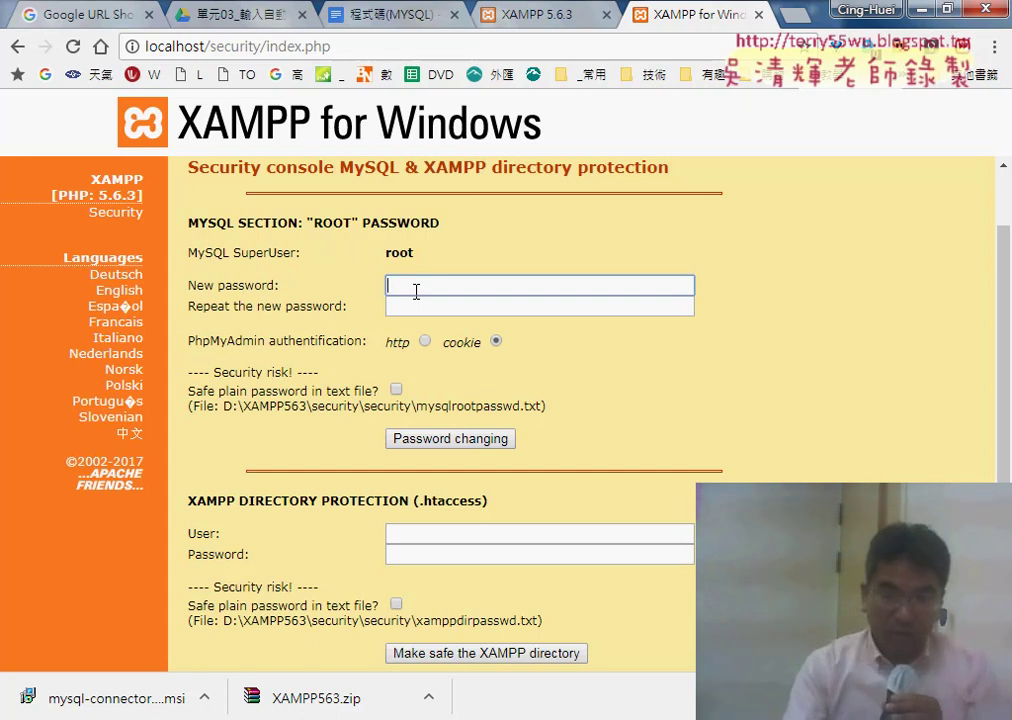
click(390, 14)
scroll(545, 311, down, 3)
scroll(545, 311, down, 3)
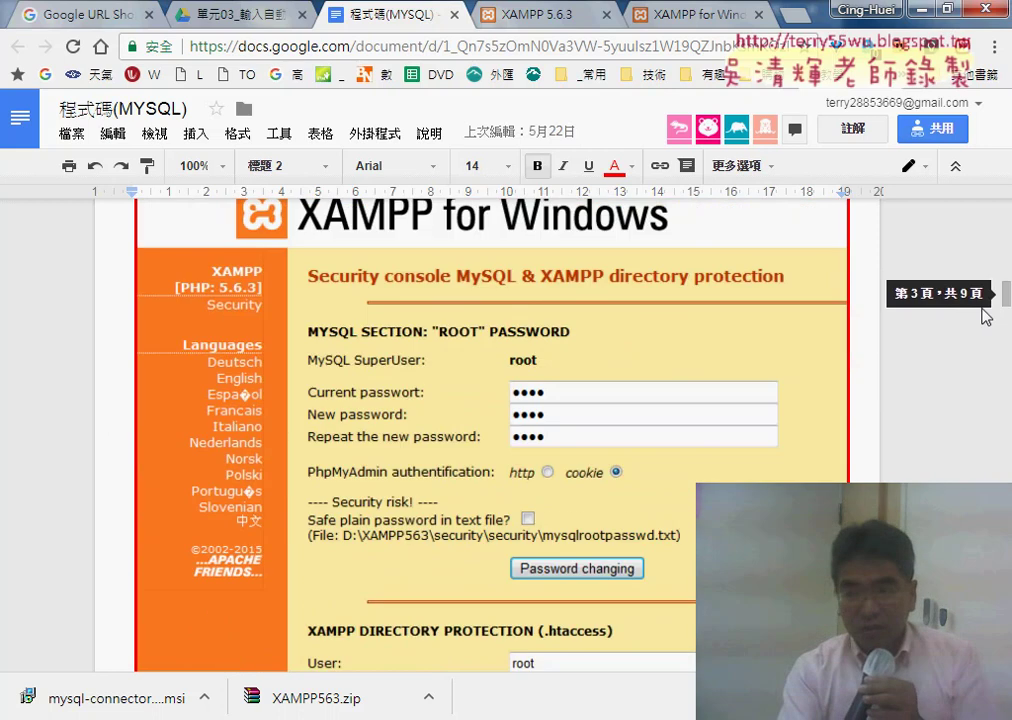
drag(1007, 293, 1007, 475)
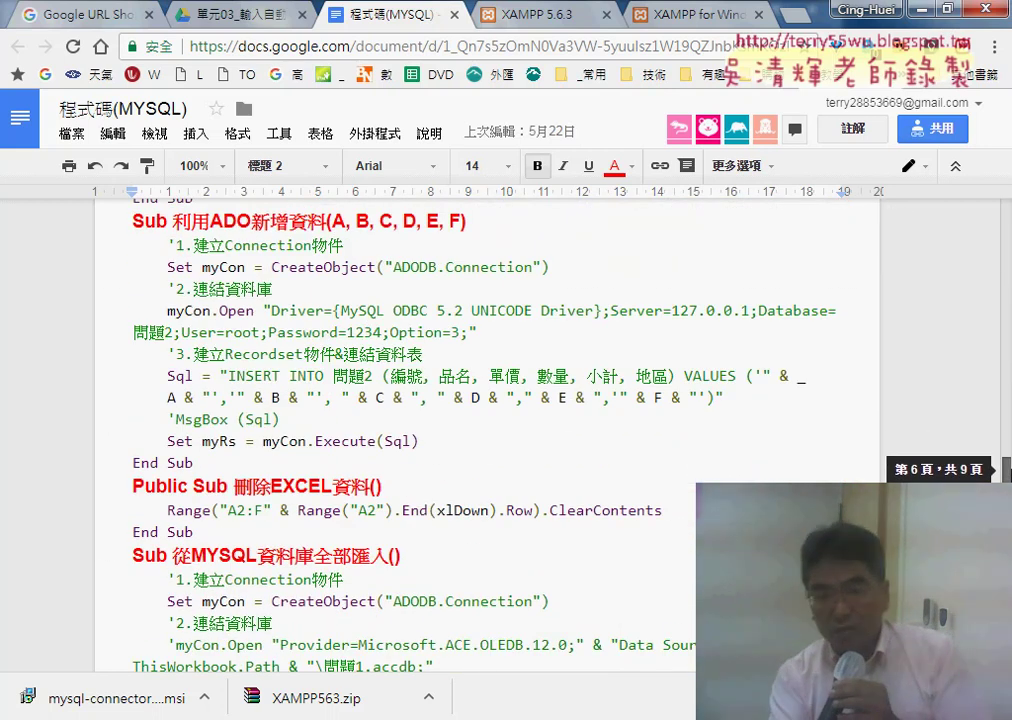
drag(348, 332, 381, 332)
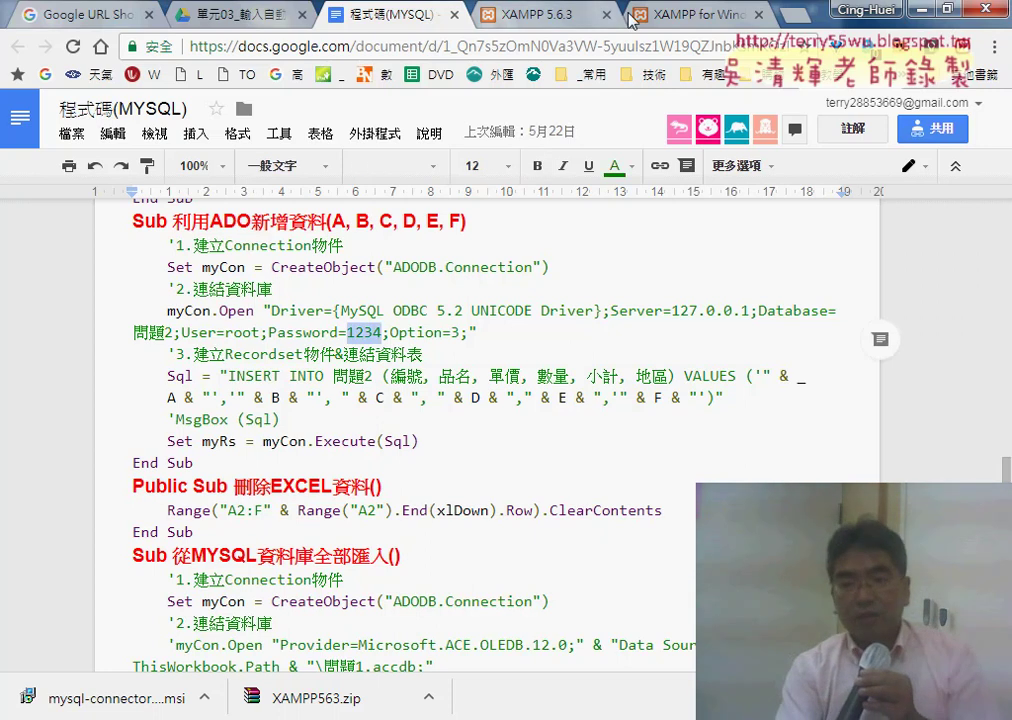
click(716, 20)
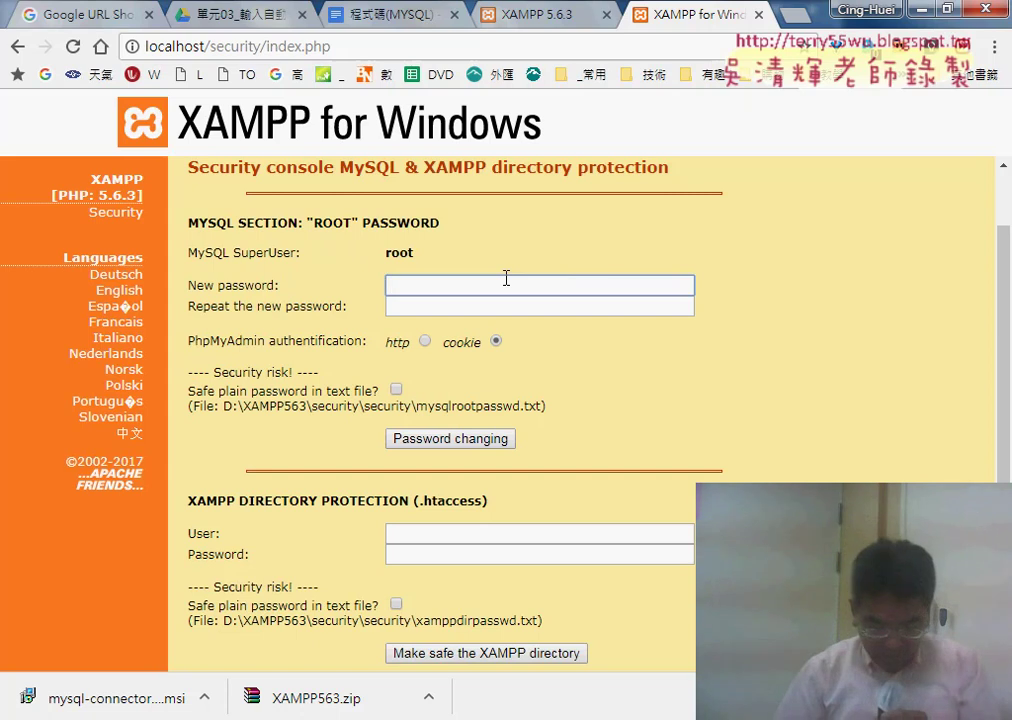
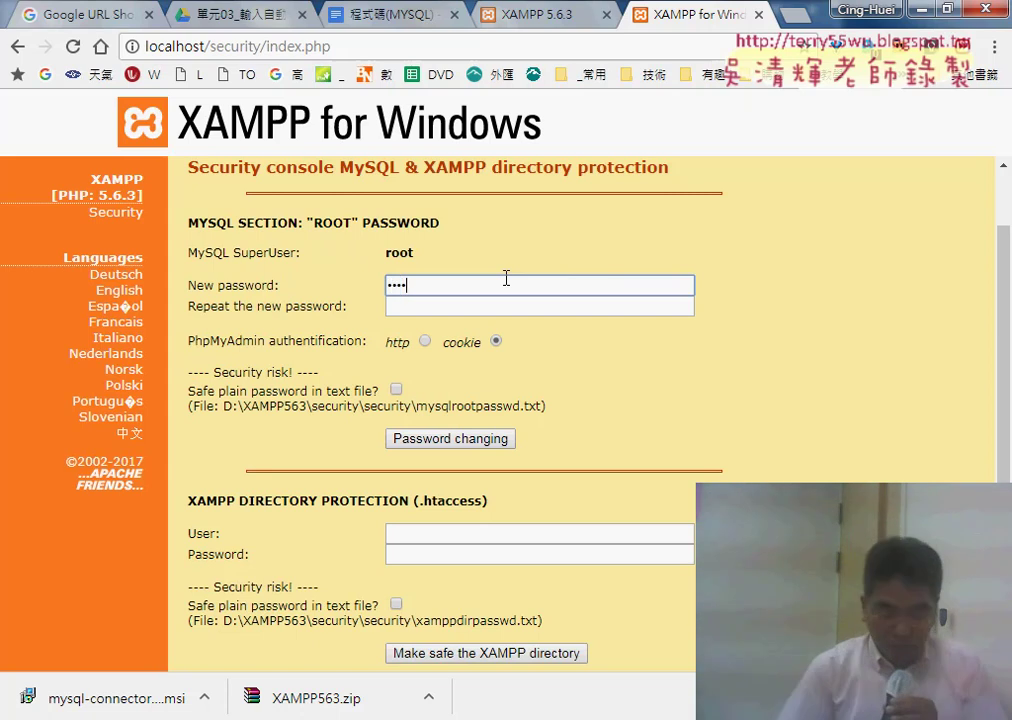
Enter the new MySQL root password in both fields and let the browser save it
key(Tab)
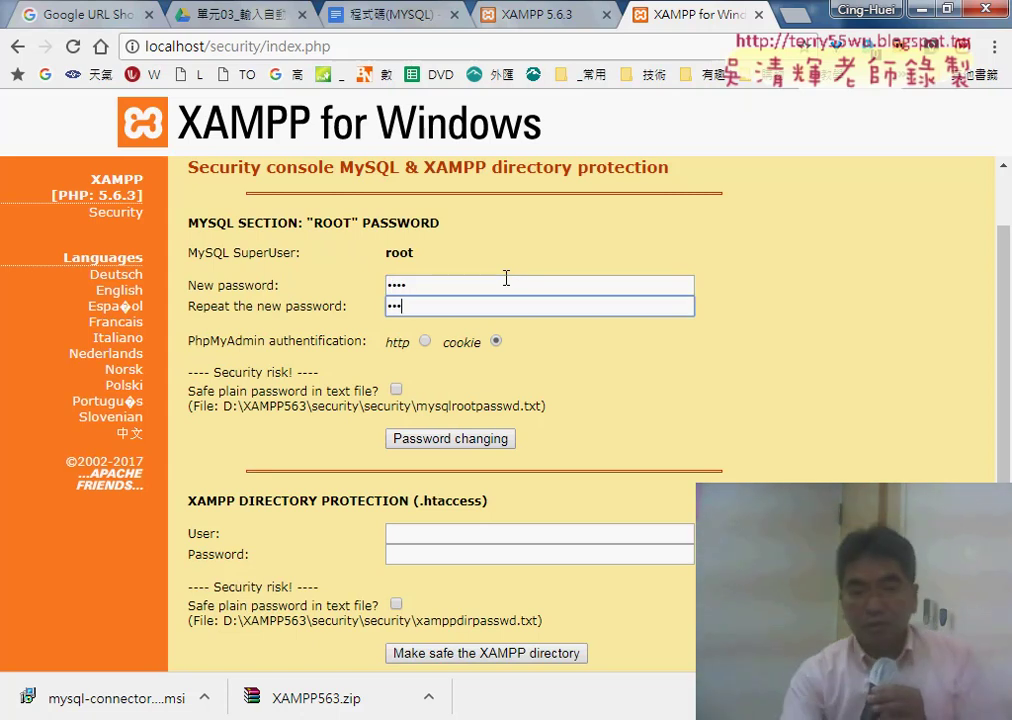
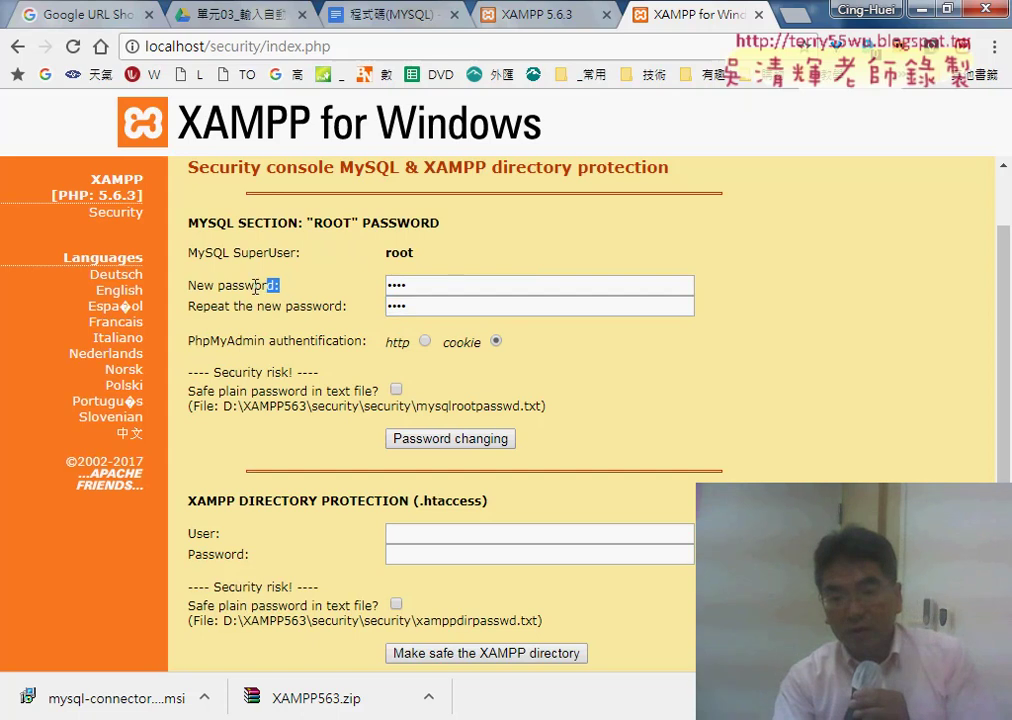
drag(257, 306, 300, 306)
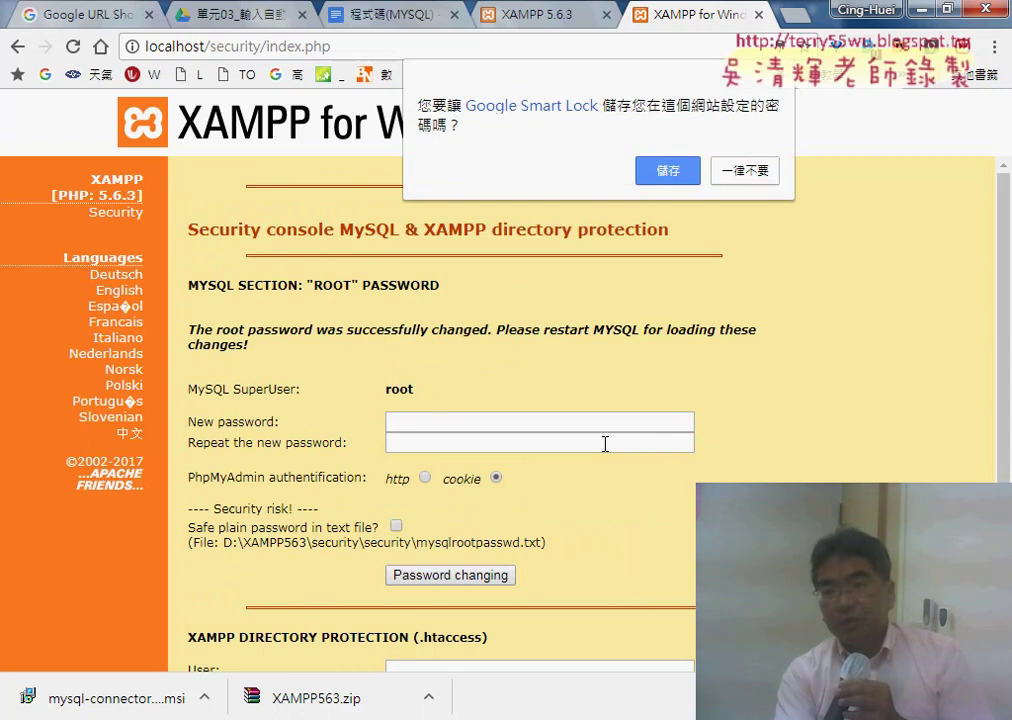
click(675, 170)
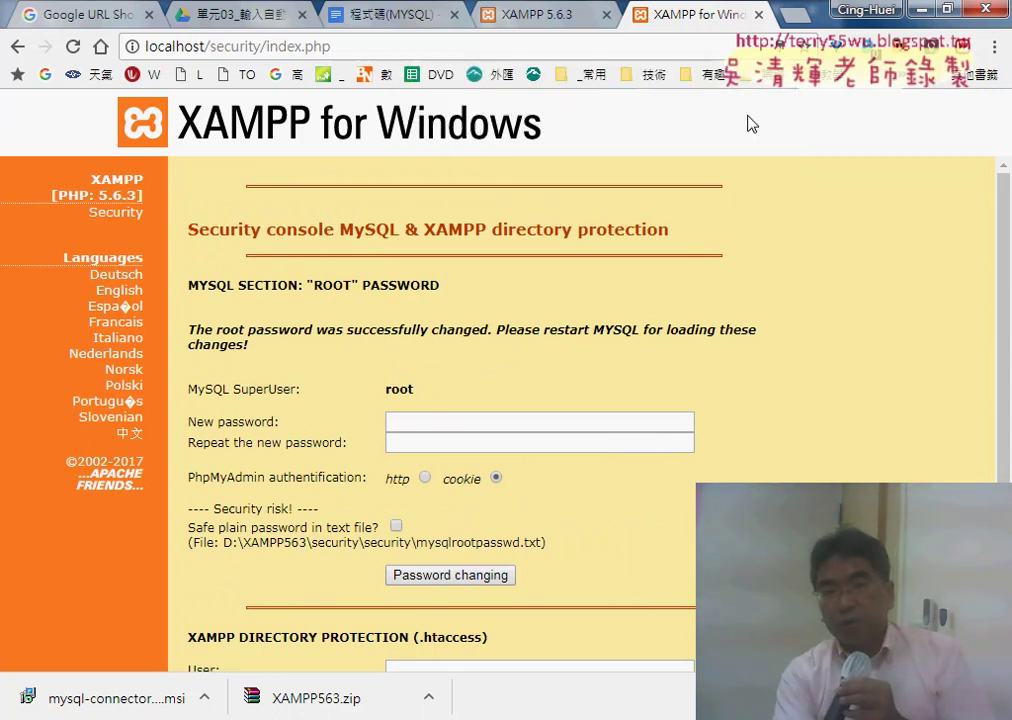
Confirm the overview now rates MySQL root and phpMyAdmin SECURE, then reopen the security console
click(759, 15)
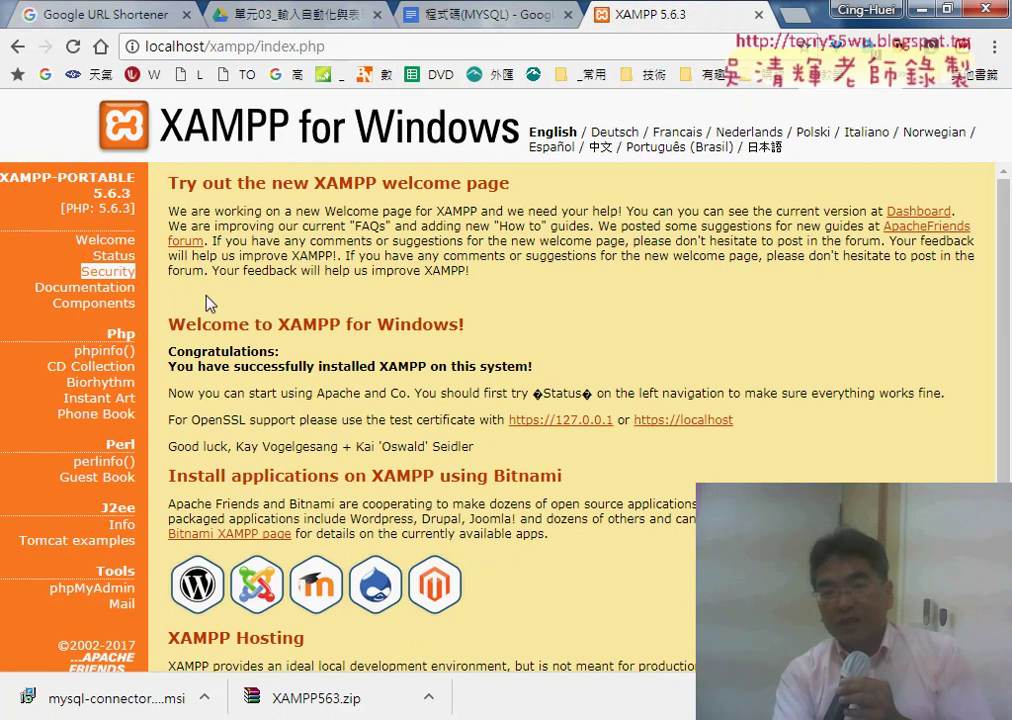
click(108, 271)
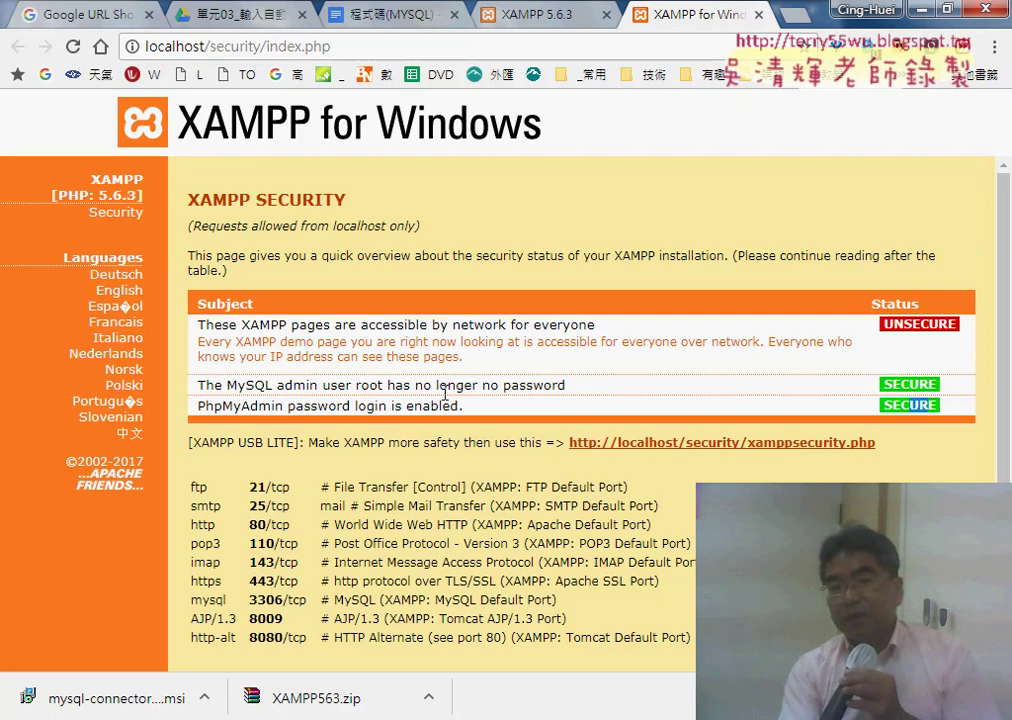
drag(196, 390, 472, 418)
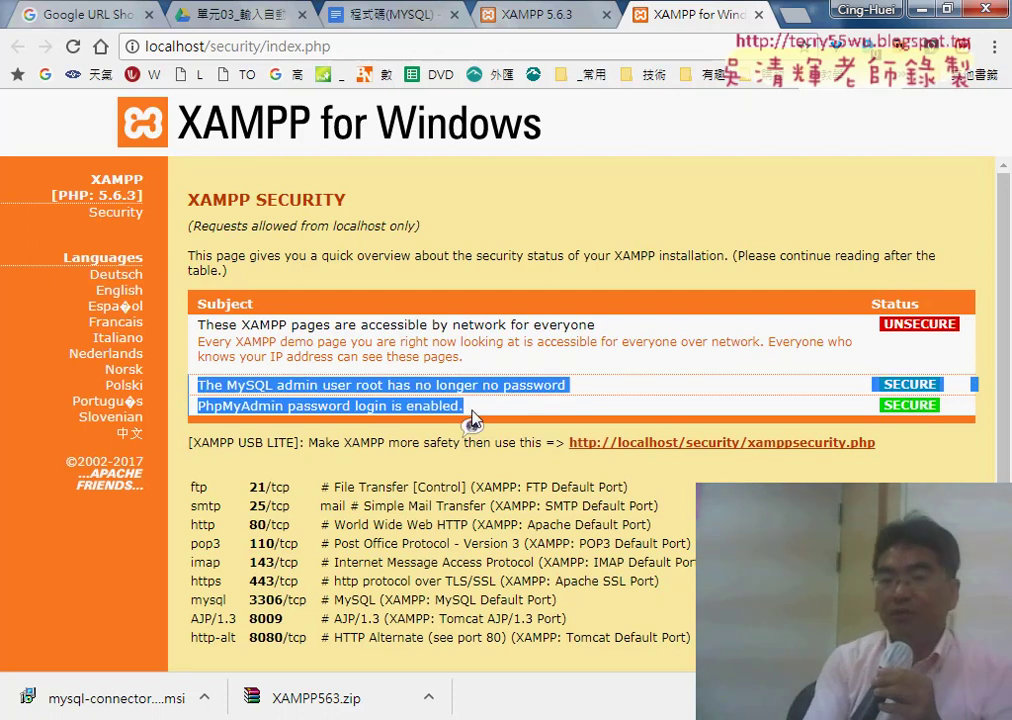
click(290, 388)
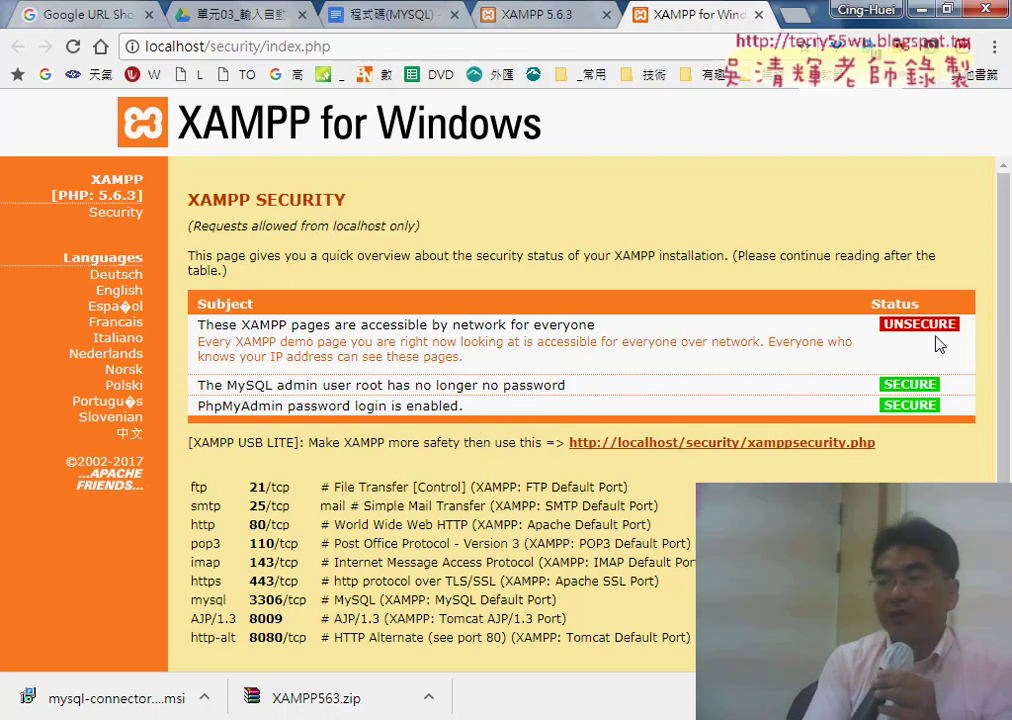
click(755, 443)
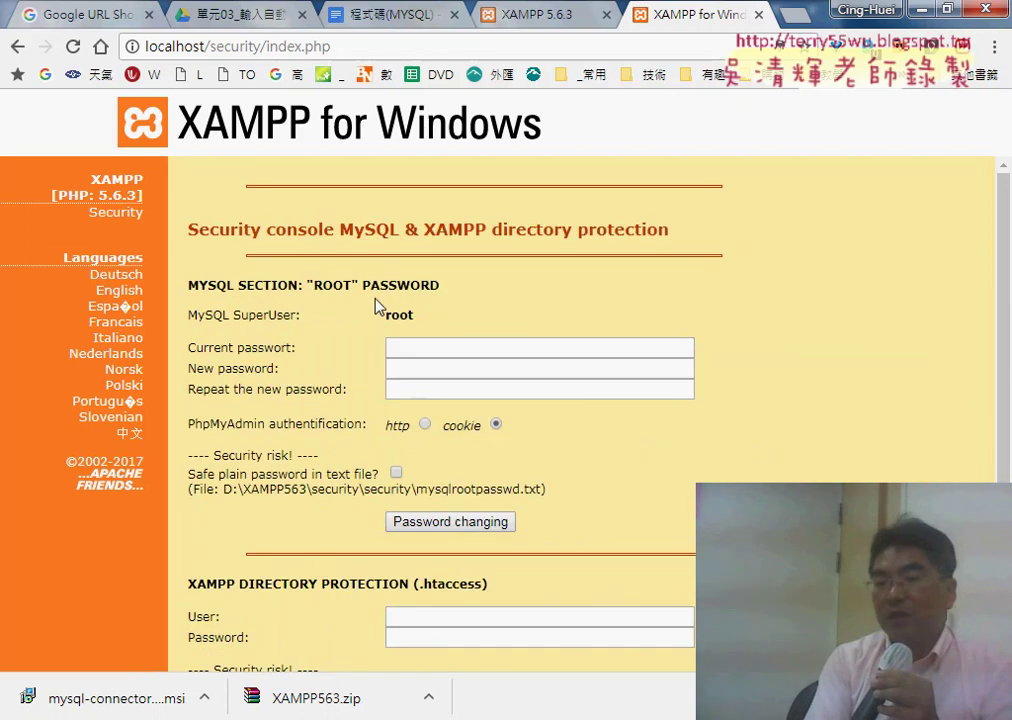
Scroll to XAMPP Directory Protection and enter the user name root
scroll(536, 427, down, 2)
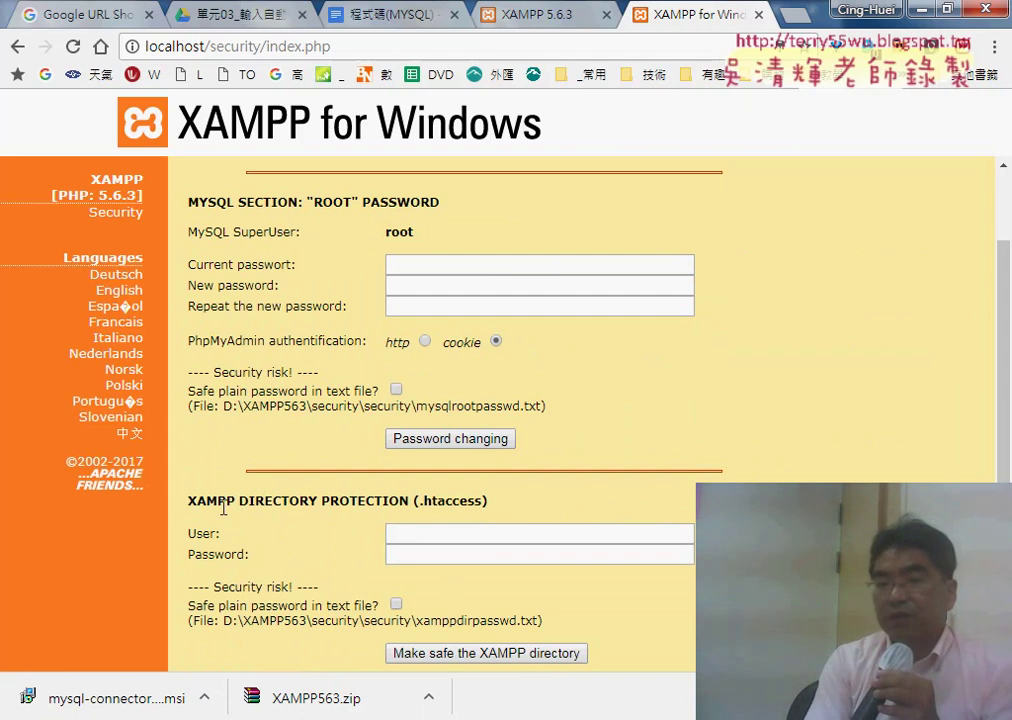
drag(189, 500, 235, 502)
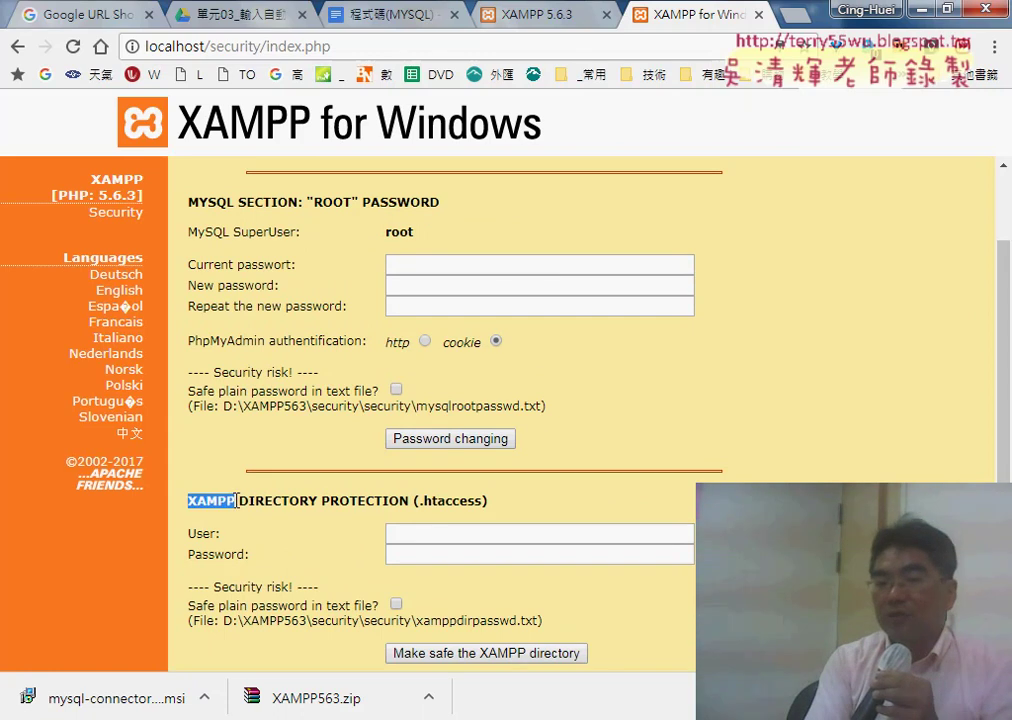
click(413, 535)
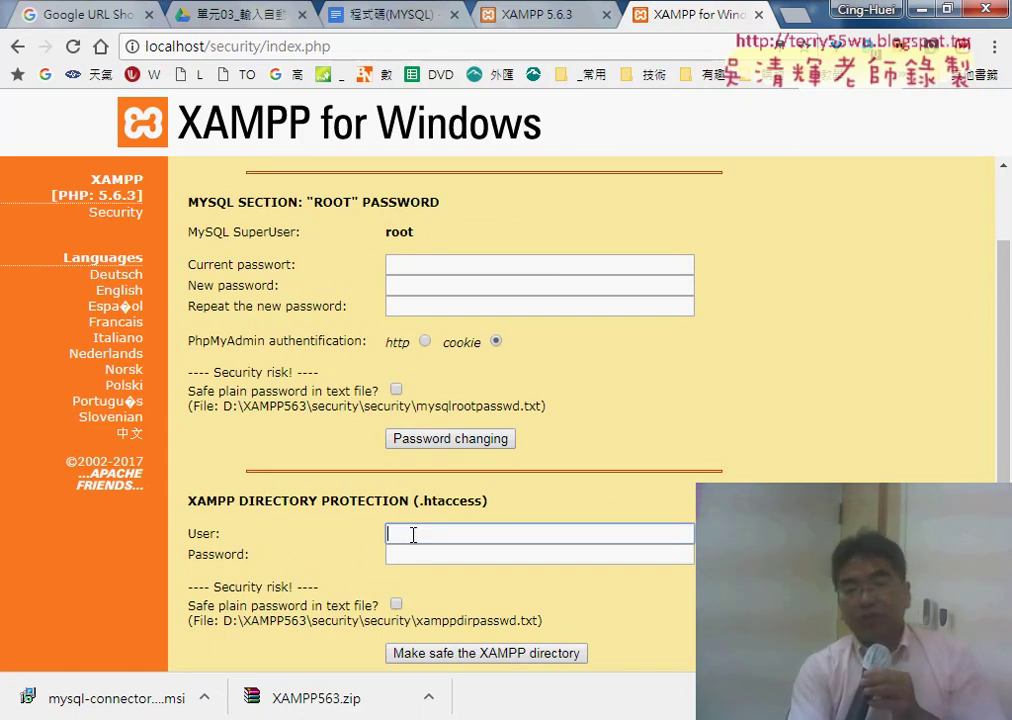
drag(229, 548, 226, 542)
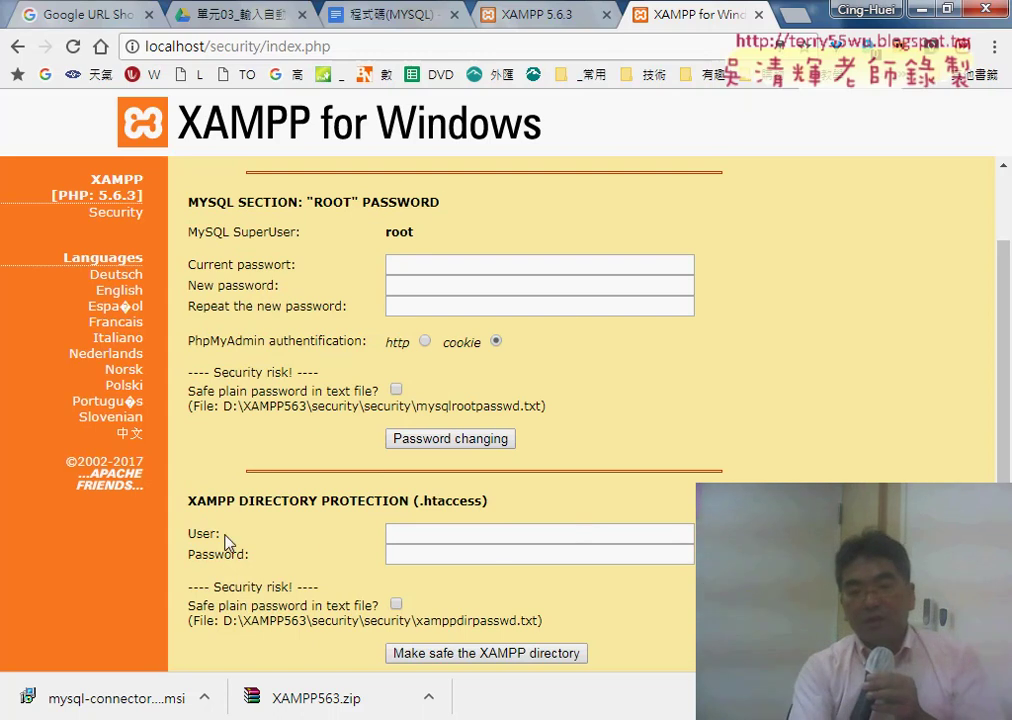
click(410, 534)
text(r)
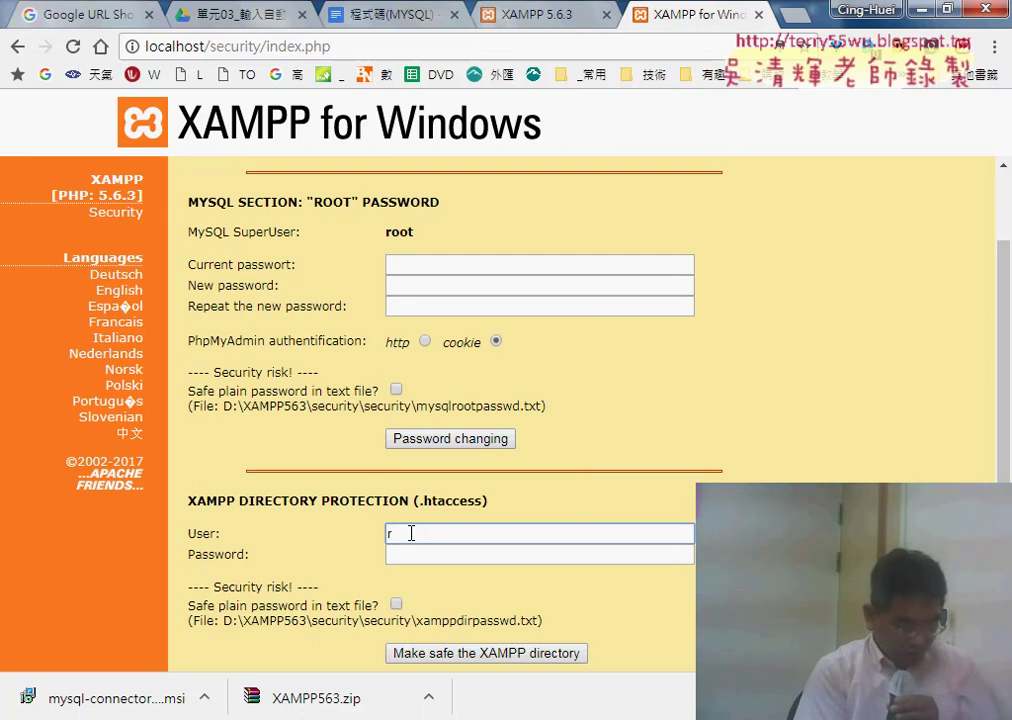
text(oot)
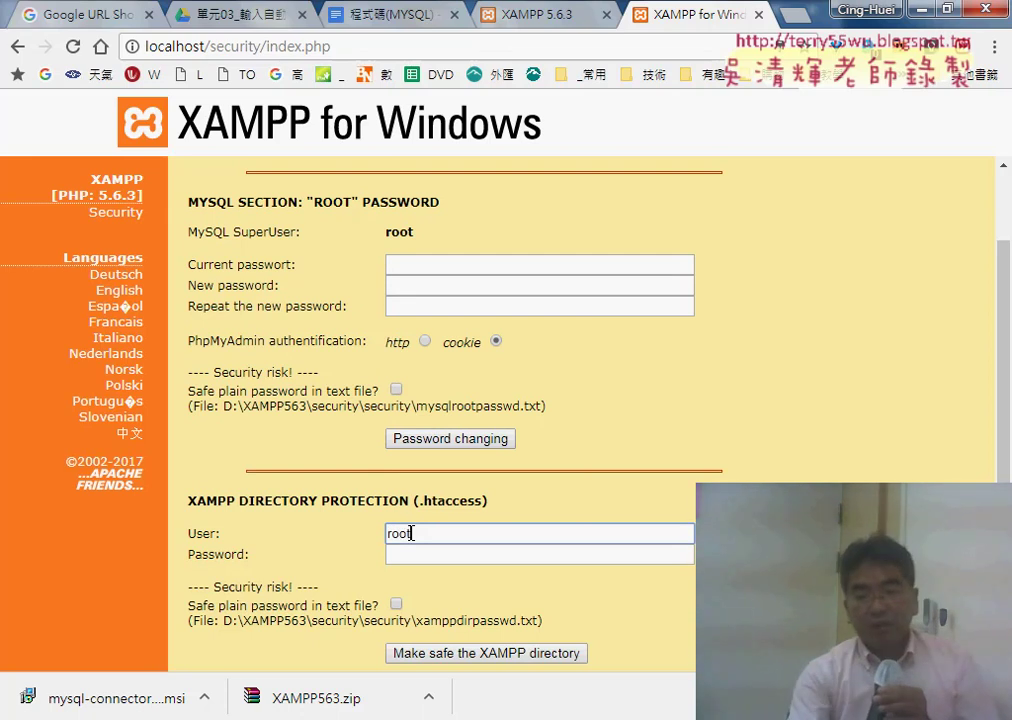
Enter the directory password and apply protection to the XAMPP directory
click(416, 554)
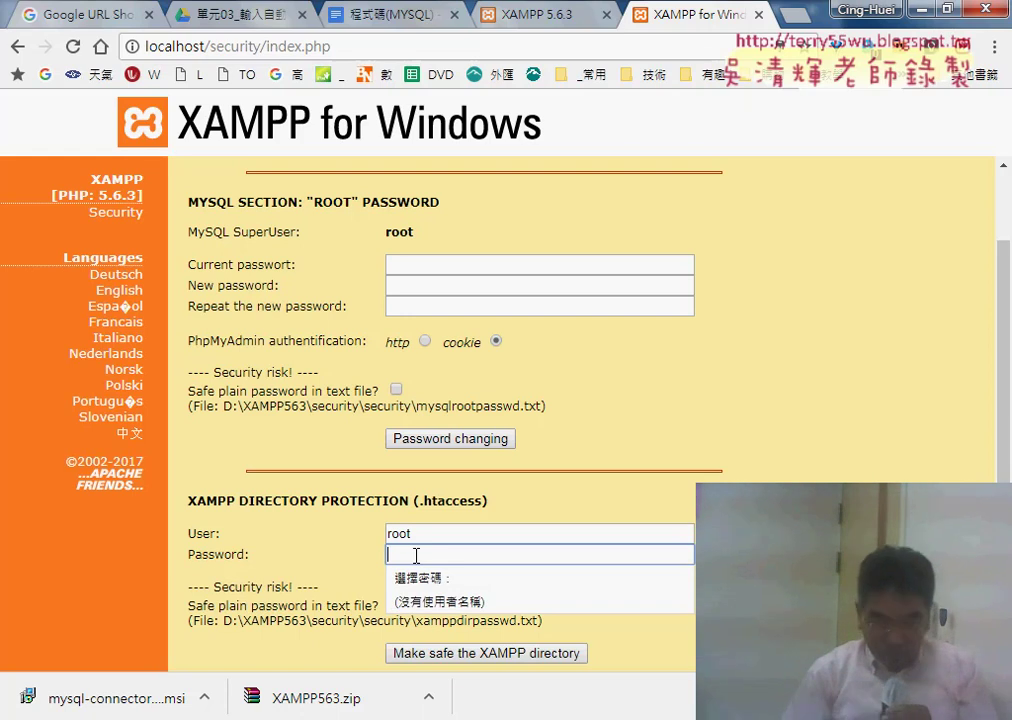
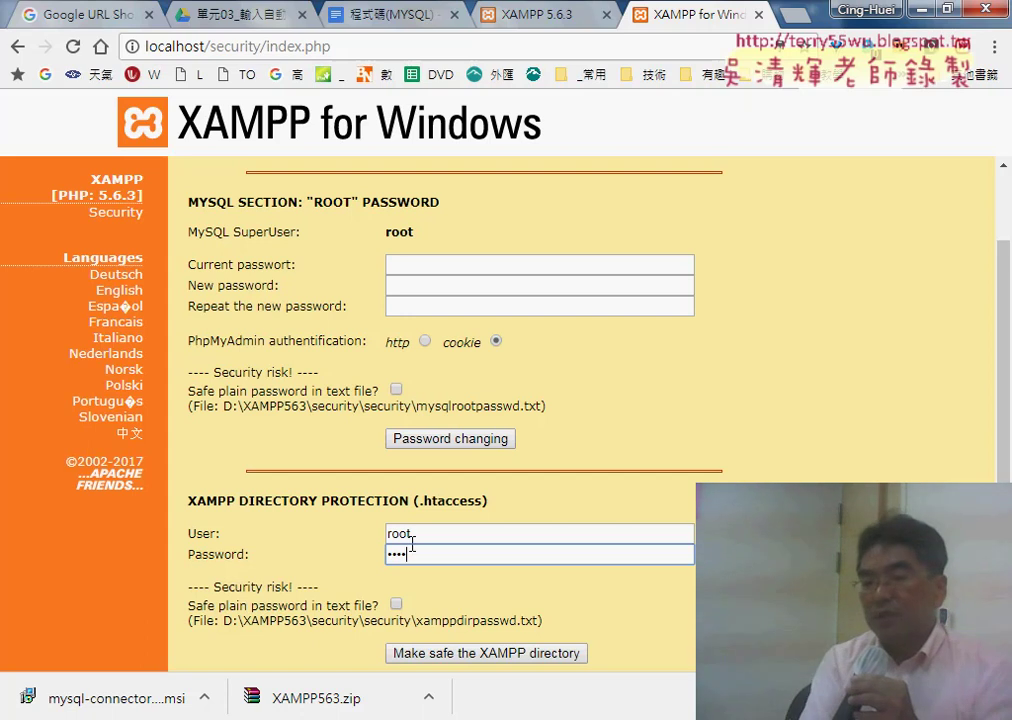
click(422, 533)
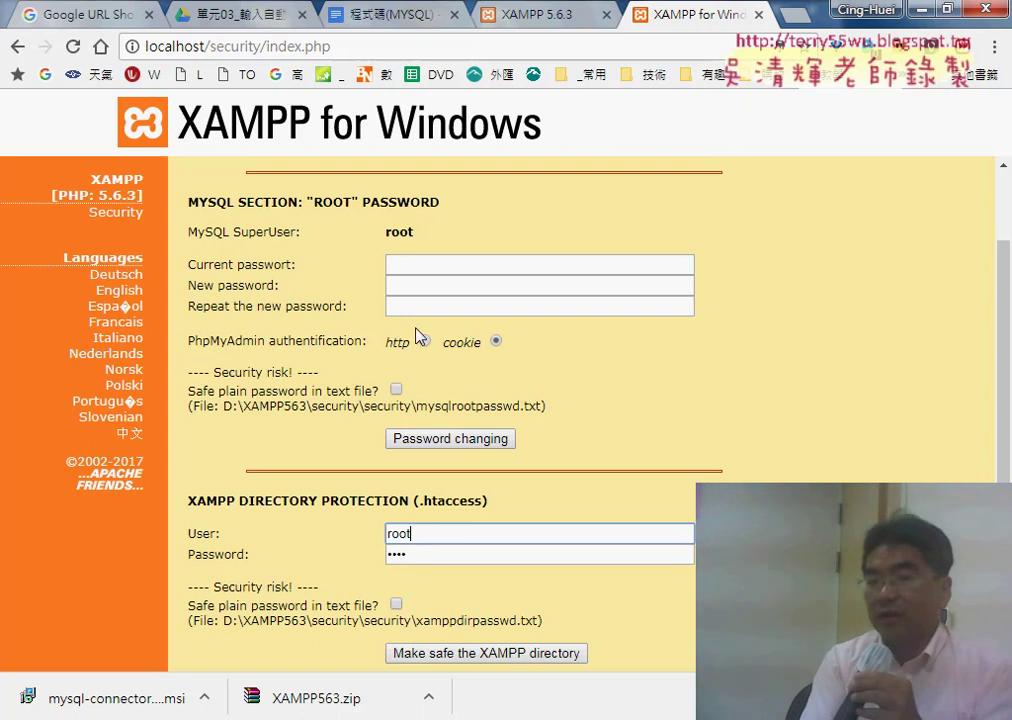
double_click(406, 557)
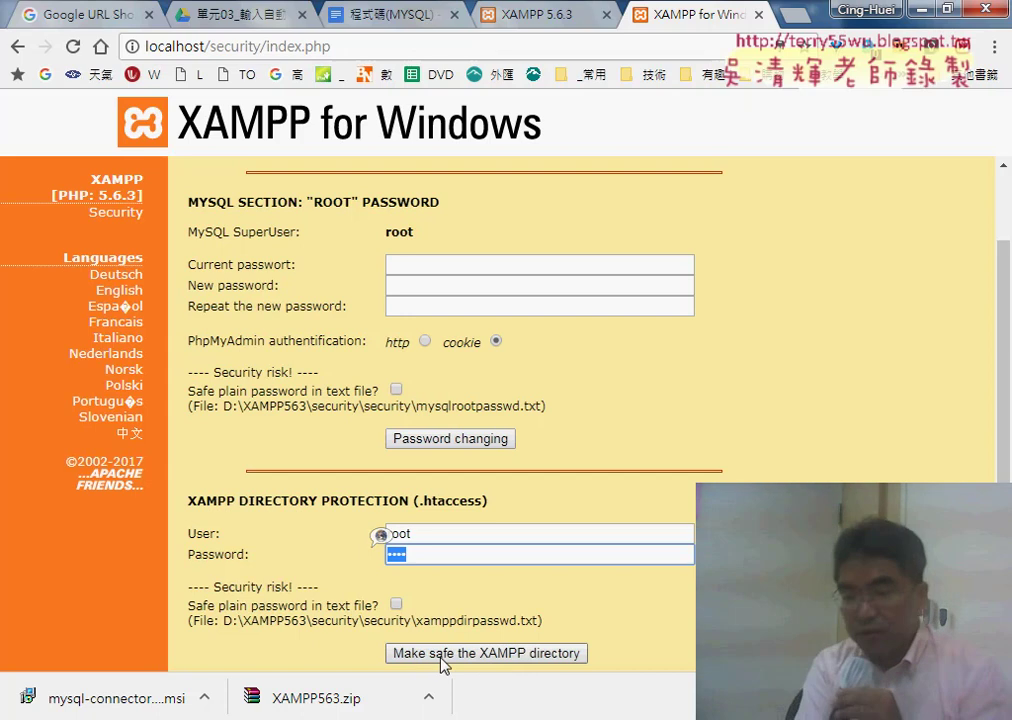
click(510, 655)
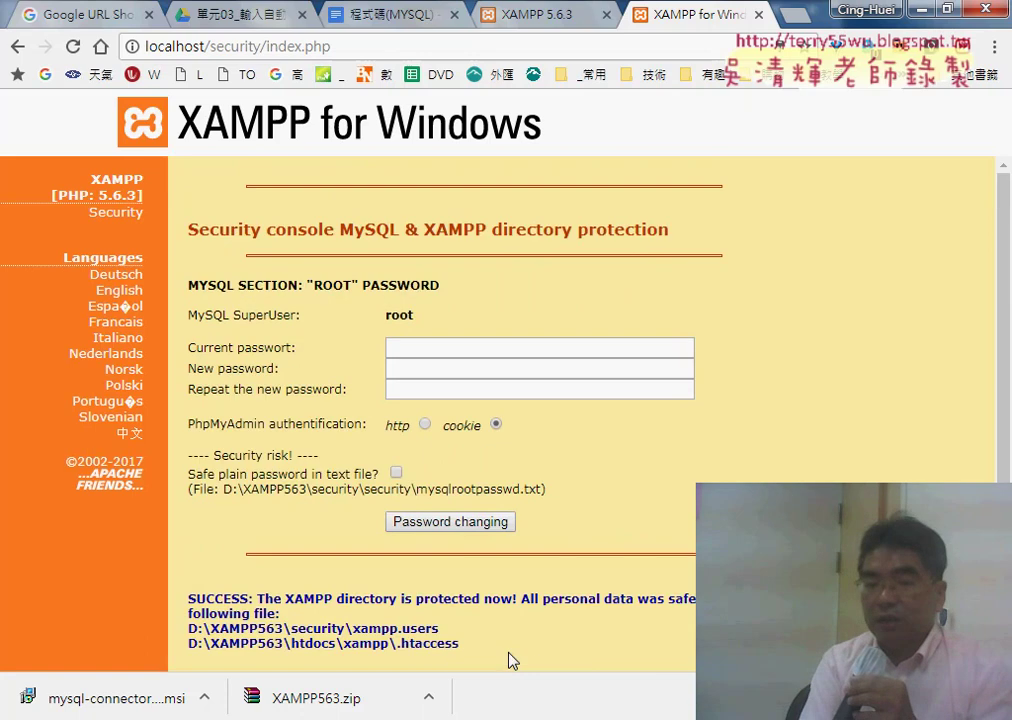
scroll(510, 660, down, 1)
scroll(512, 656, down, 1)
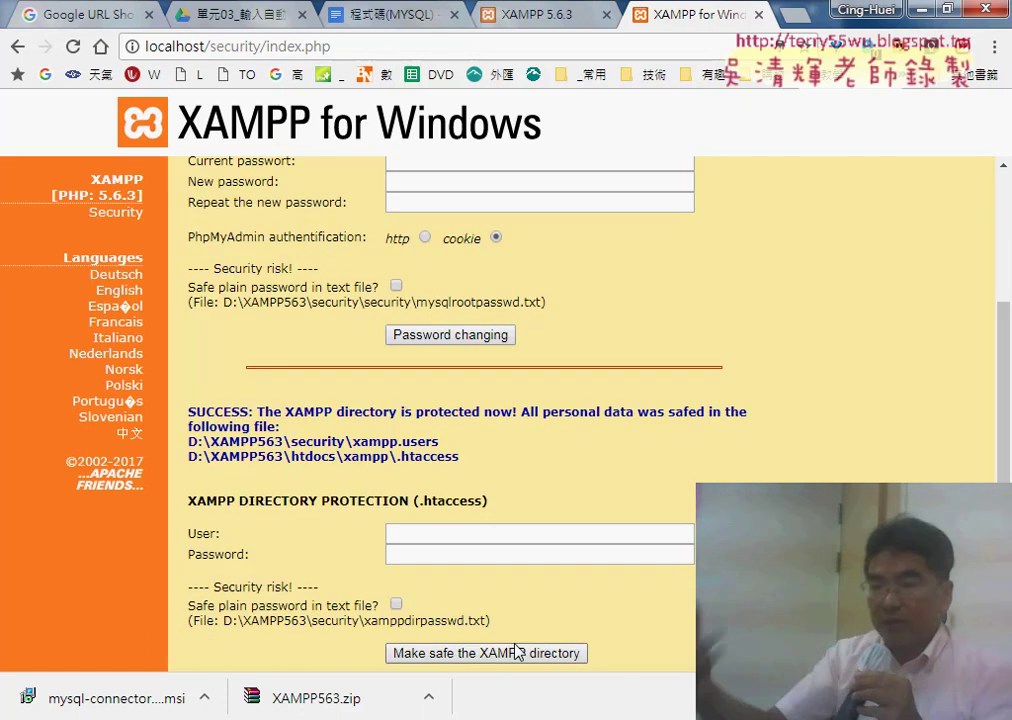
Close the console and check the SECURE statuses on the security overview
click(759, 17)
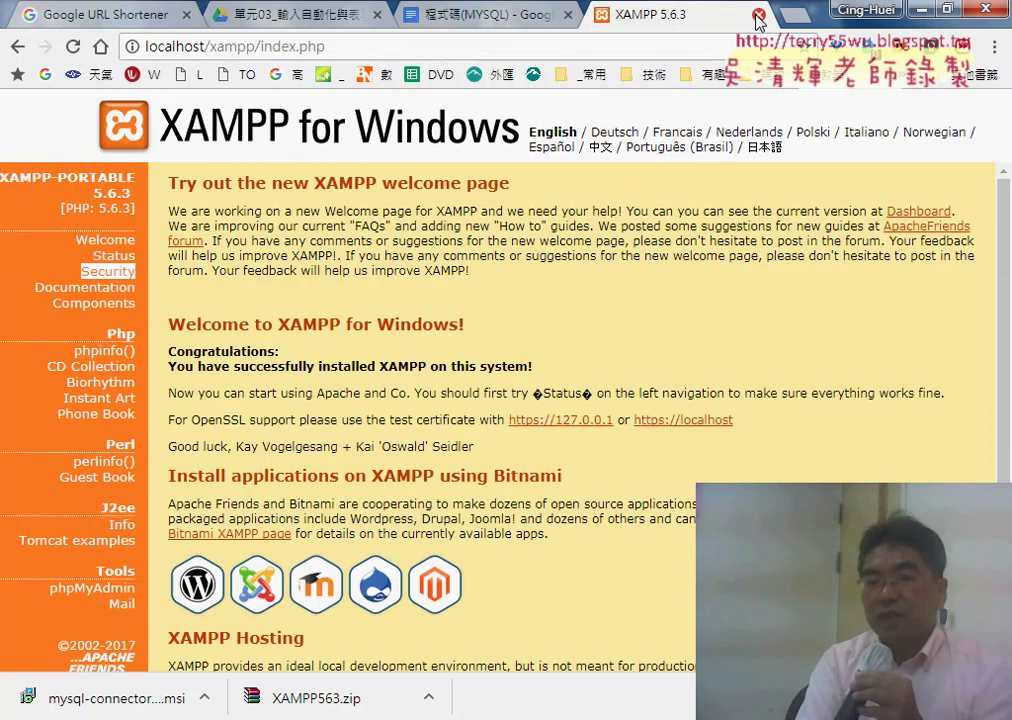
click(108, 272)
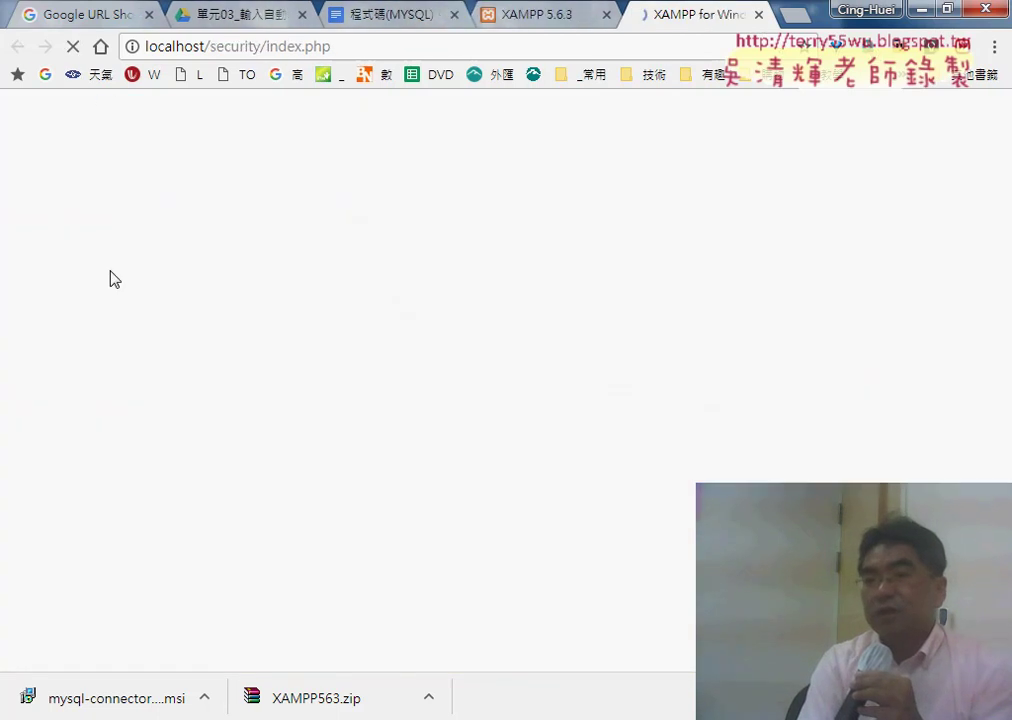
drag(736, 314, 673, 308)
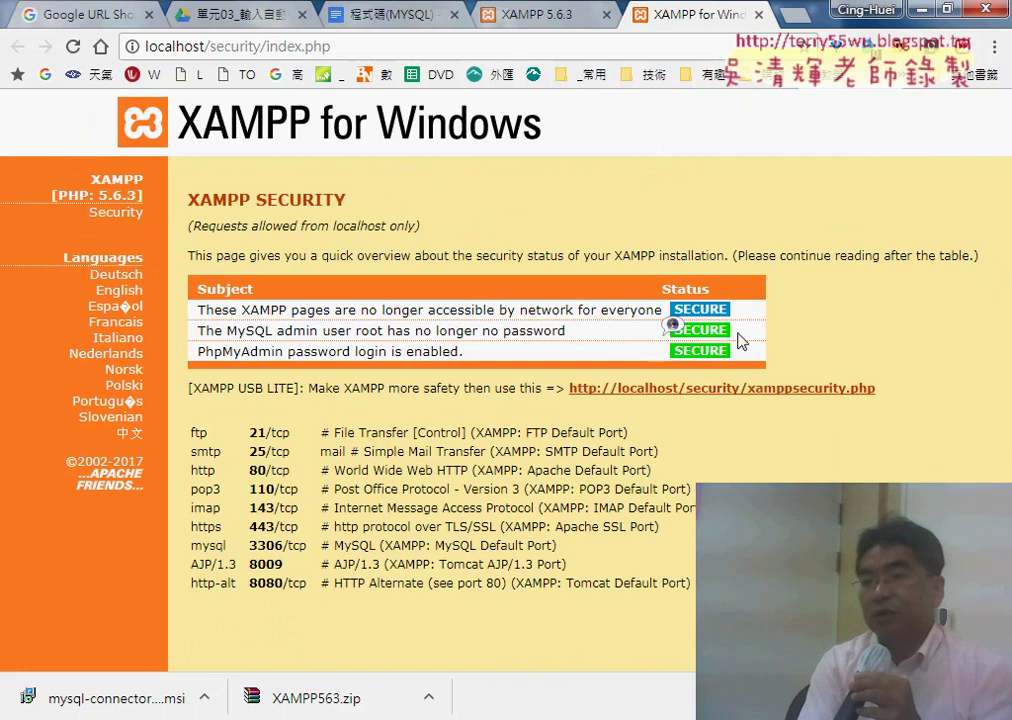
drag(739, 355, 673, 356)
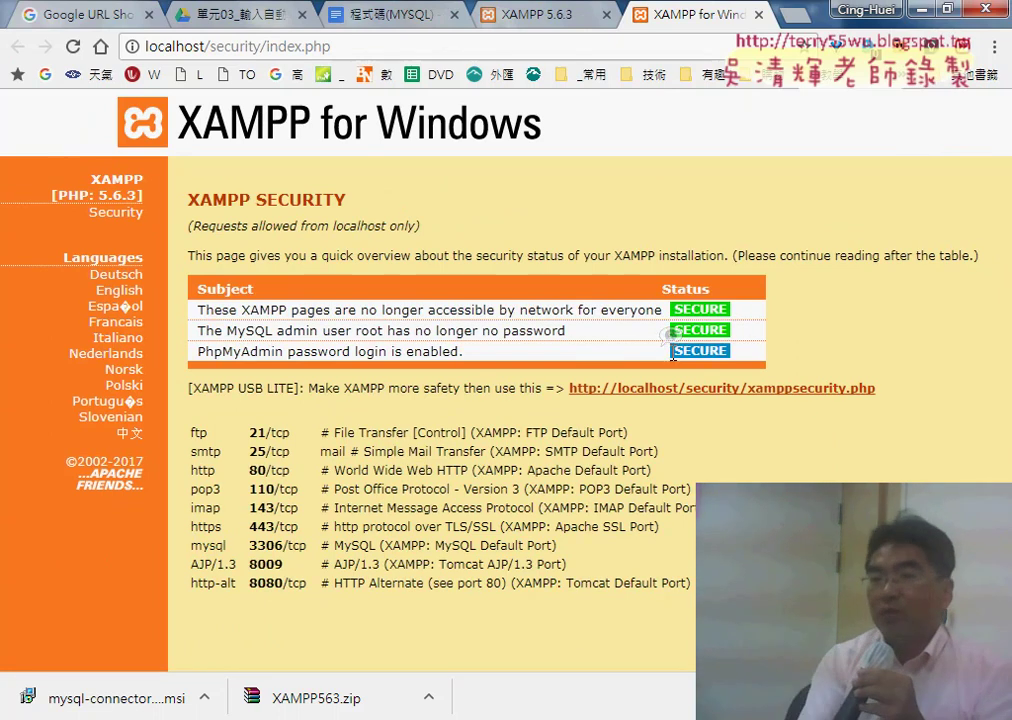
Close the browser tabs, relaunch localhost from XAMPP Control Panel, and reopen the Security overview
click(758, 15)
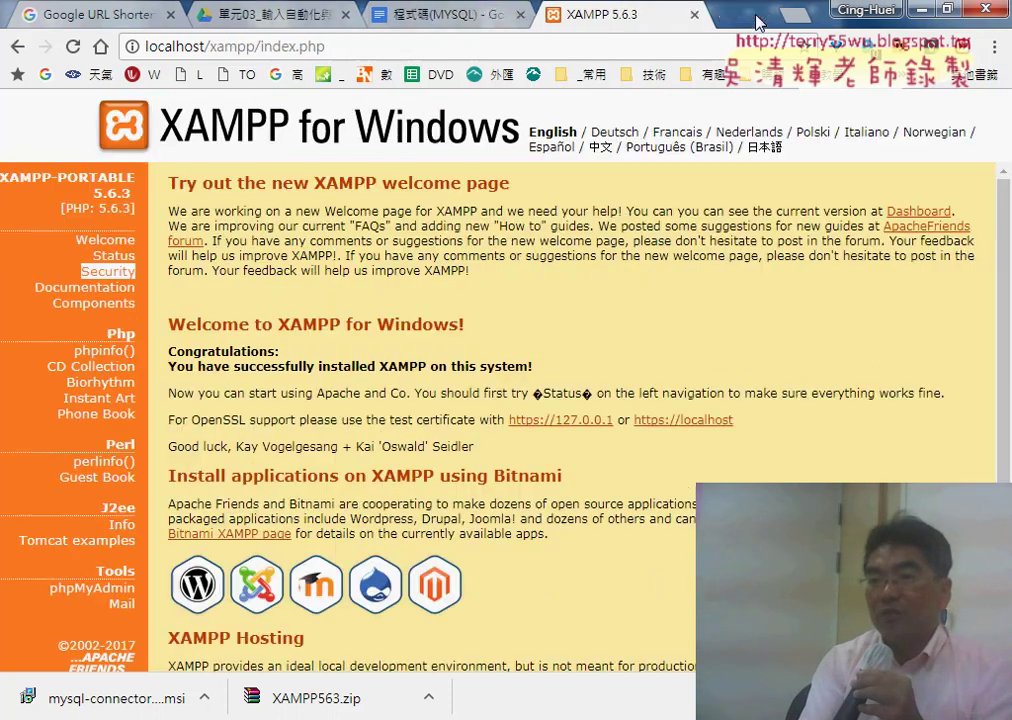
click(606, 15)
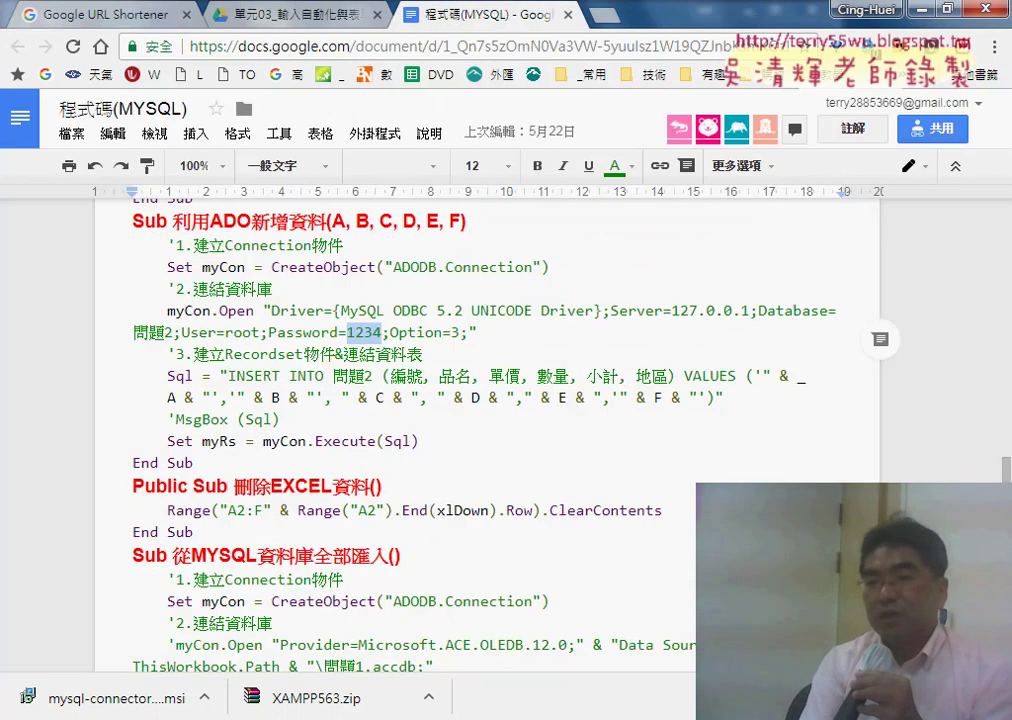
key(alt+Tab)
click(571, 200)
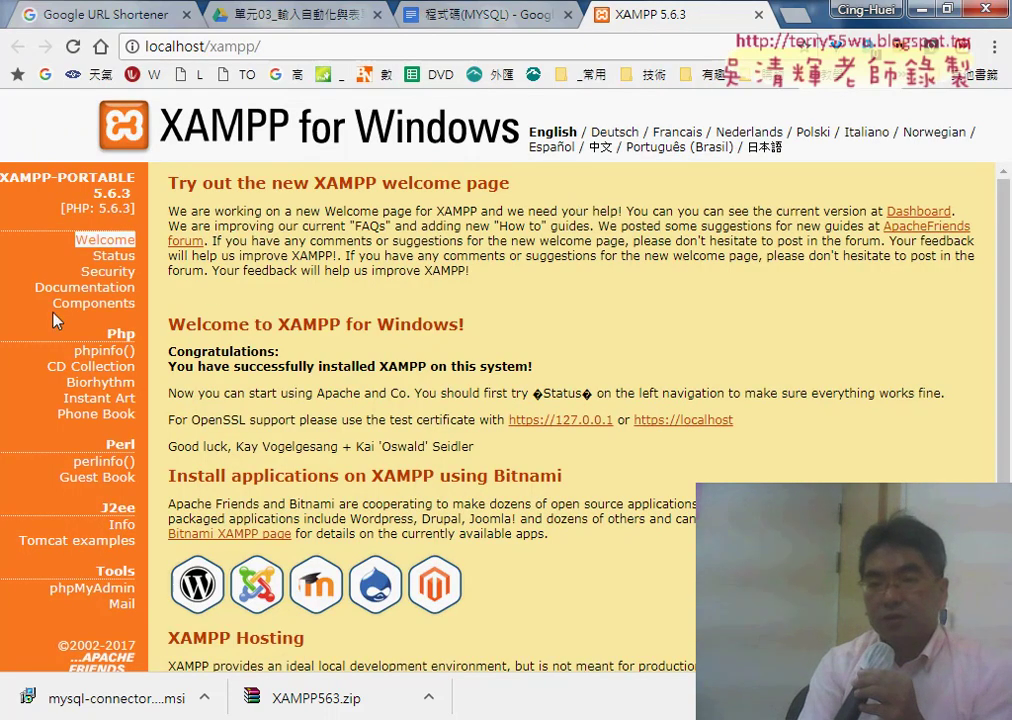
click(108, 272)
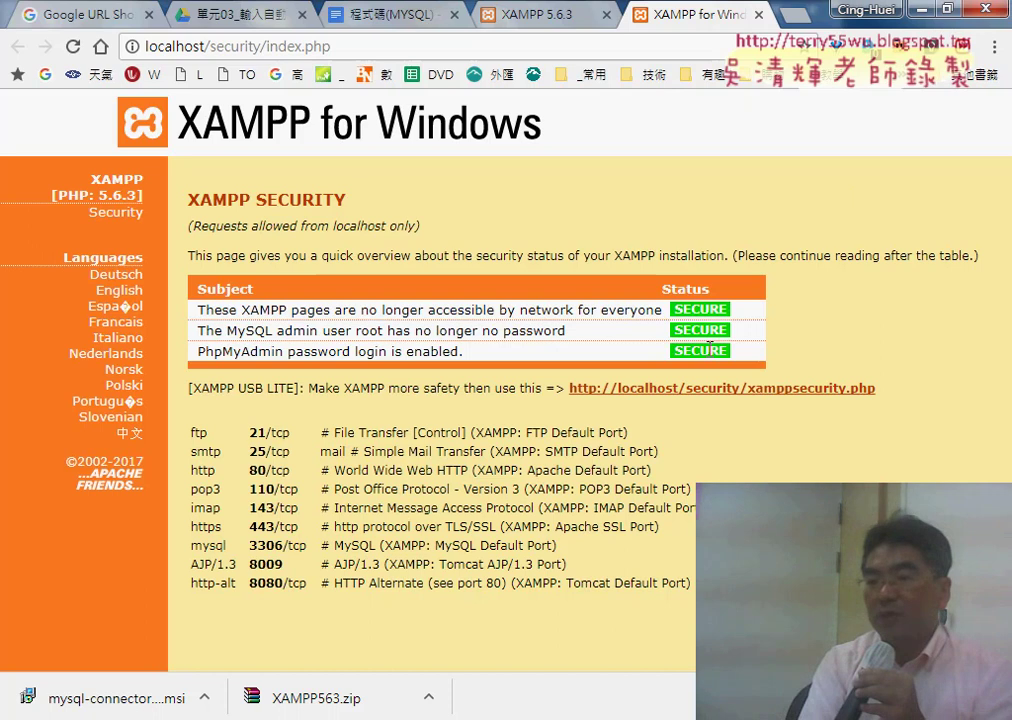
Bring up the 程式碼(MYSQL) notes at section 1, showing the screenshot of three SECURE statuses
click(380, 18)
scroll(769, 398, up, 10)
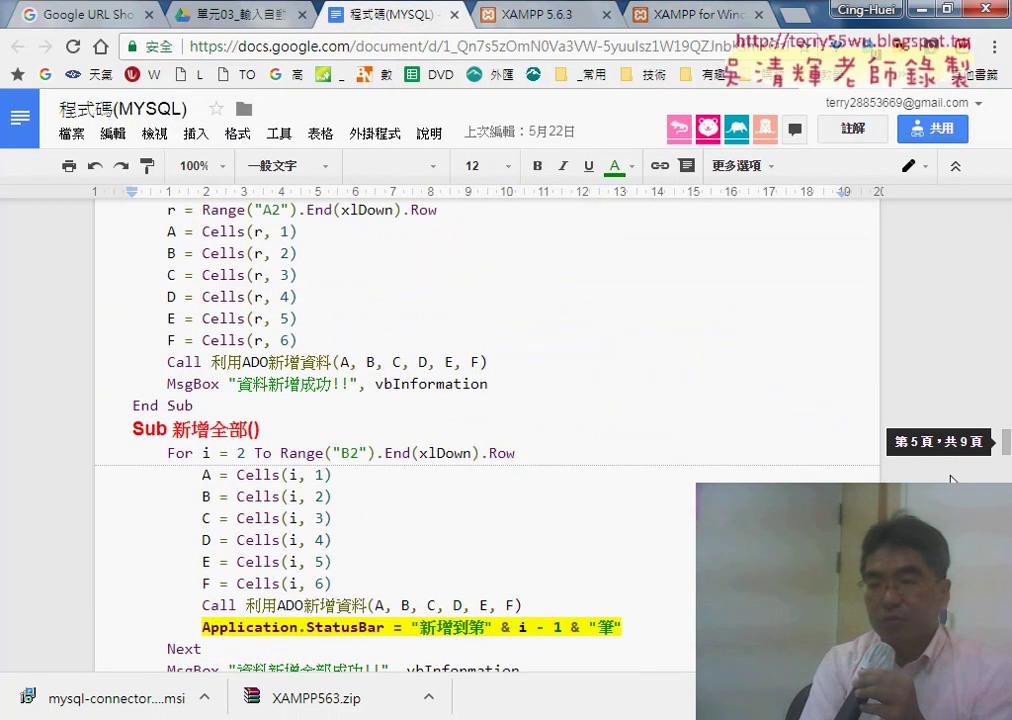
scroll(952, 481, up, 3)
mouse_move(1005, 422)
mouse_down()
mouse_move(1005, 233)
mouse_move(1005, 266)
mouse_up()
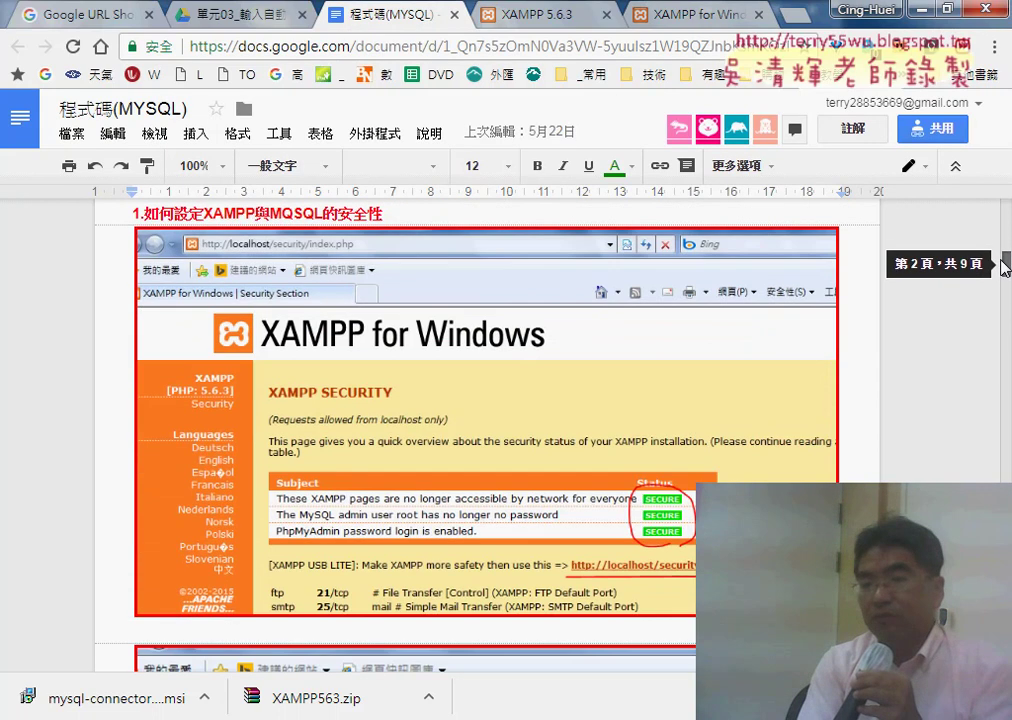